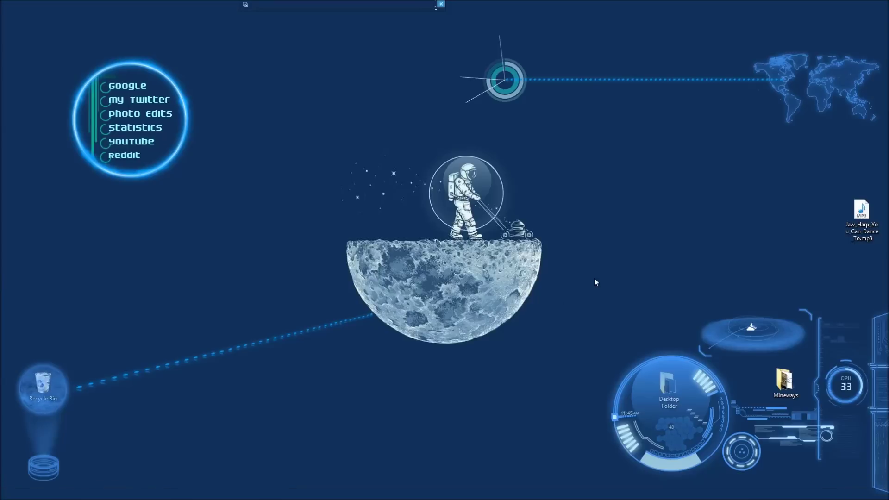
- Keep the taskbar at the bottom of the screen in Taskbar and Start Menu Properties
right_click(505, 492)
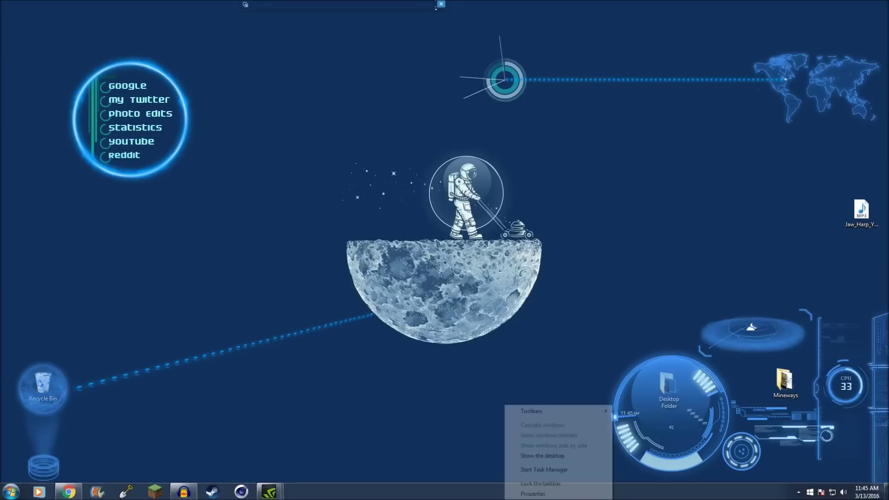
click(469, 459)
right_click(502, 491)
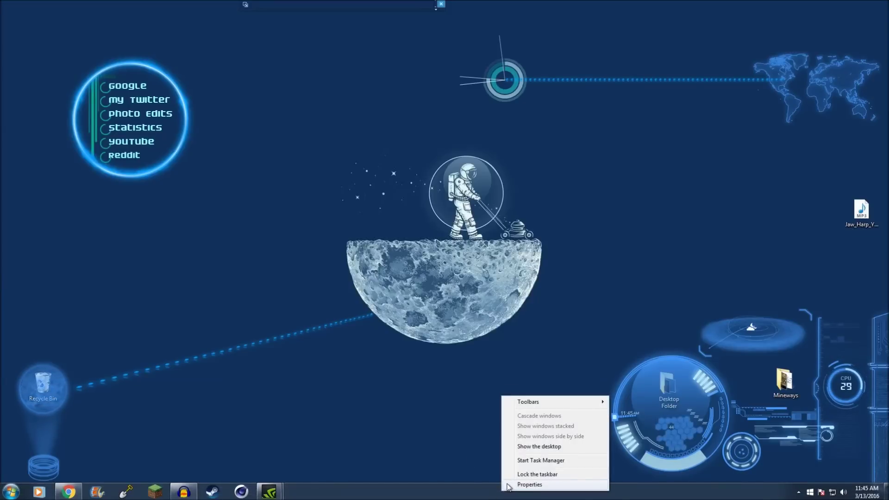
click(509, 485)
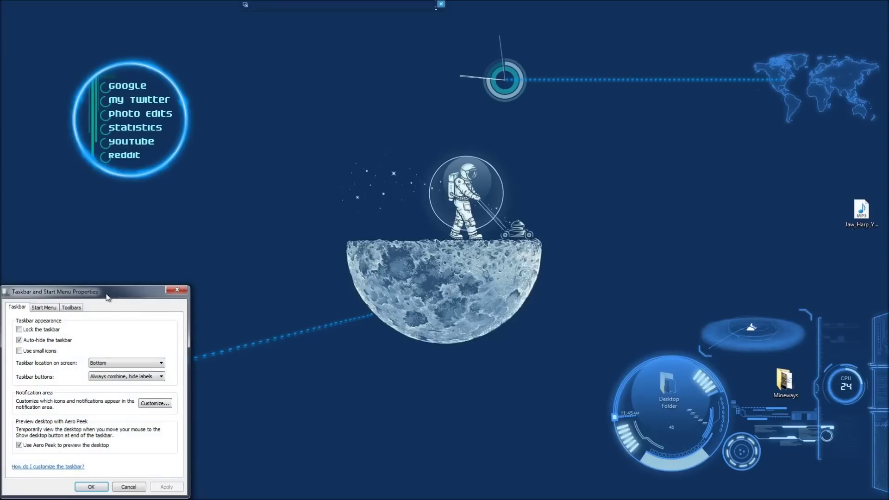
drag(107, 297, 291, 190)
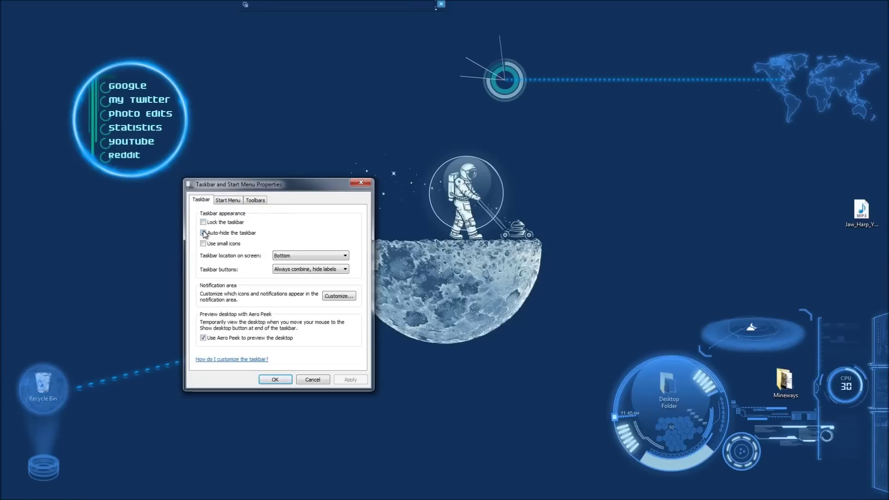
click(301, 256)
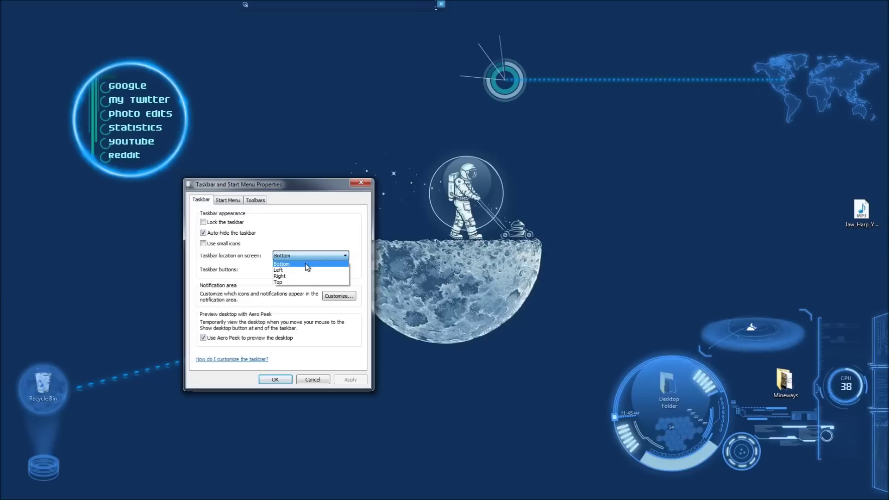
click(313, 255)
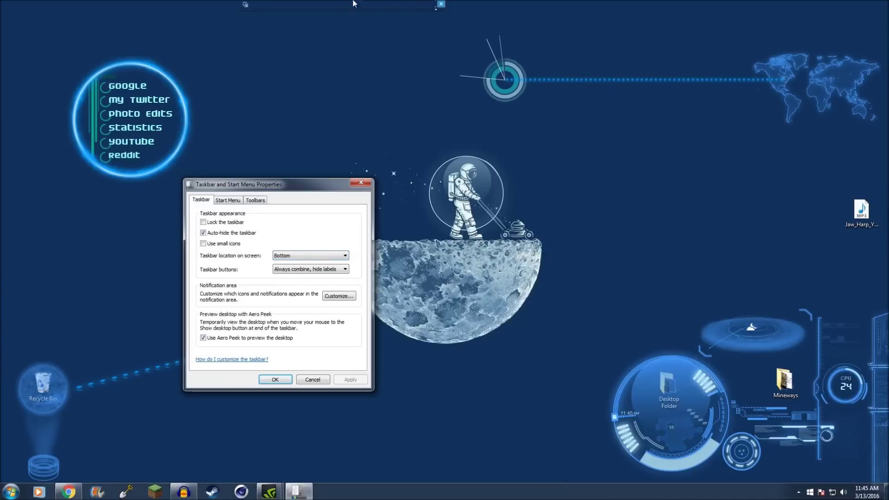
click(361, 186)
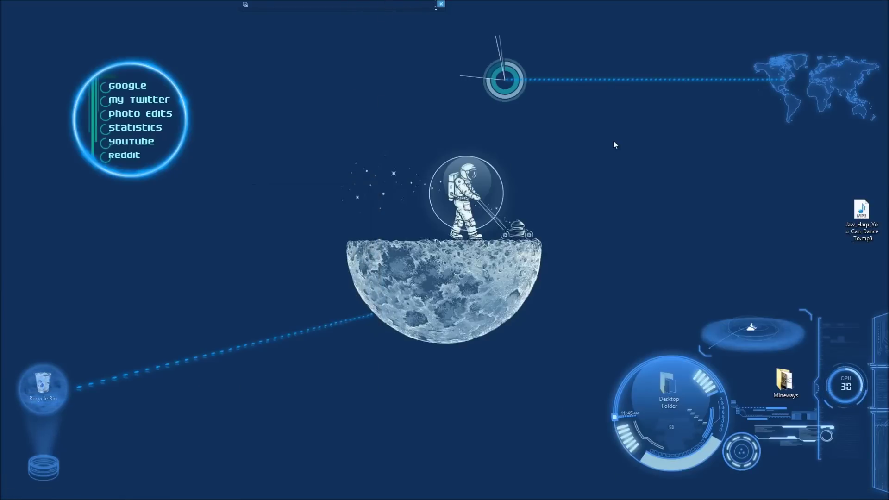
- Expand and collapse the notes to-do widget, then open and close the Google link
click(436, 10)
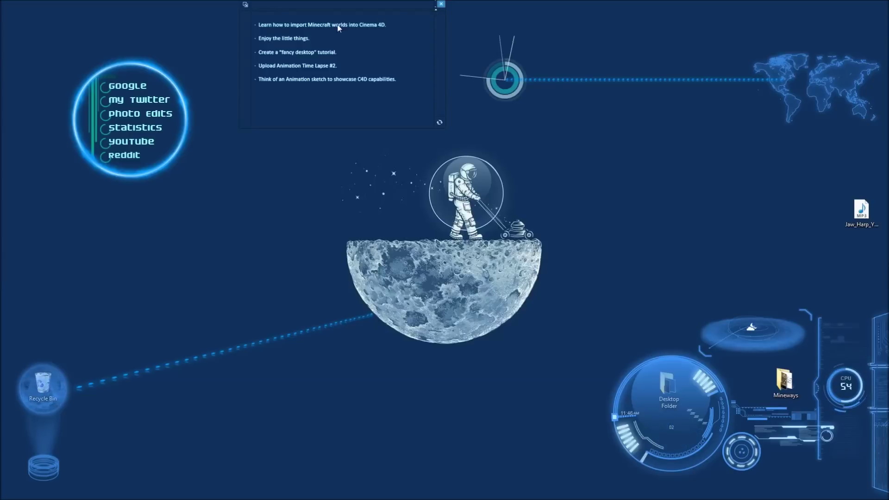
click(436, 11)
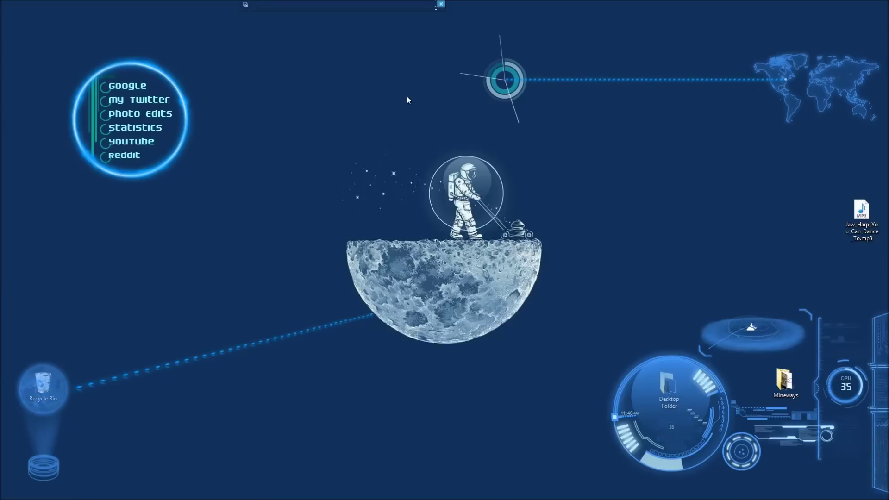
click(132, 87)
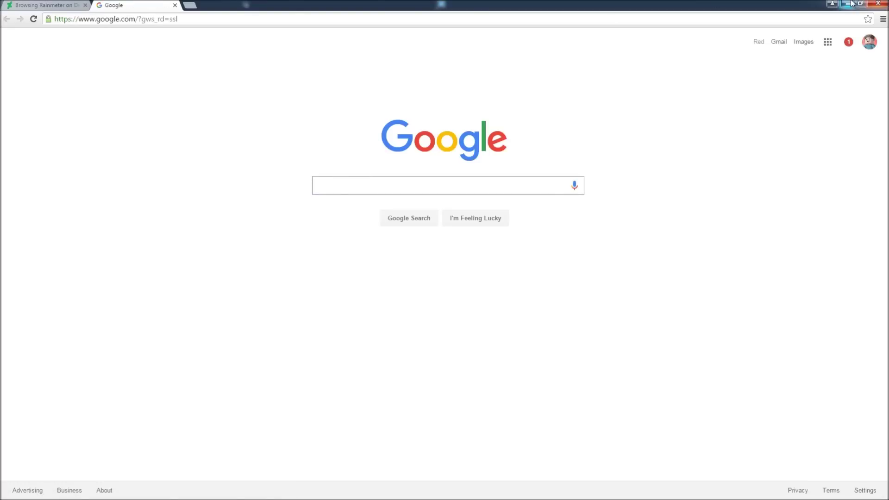
click(175, 5)
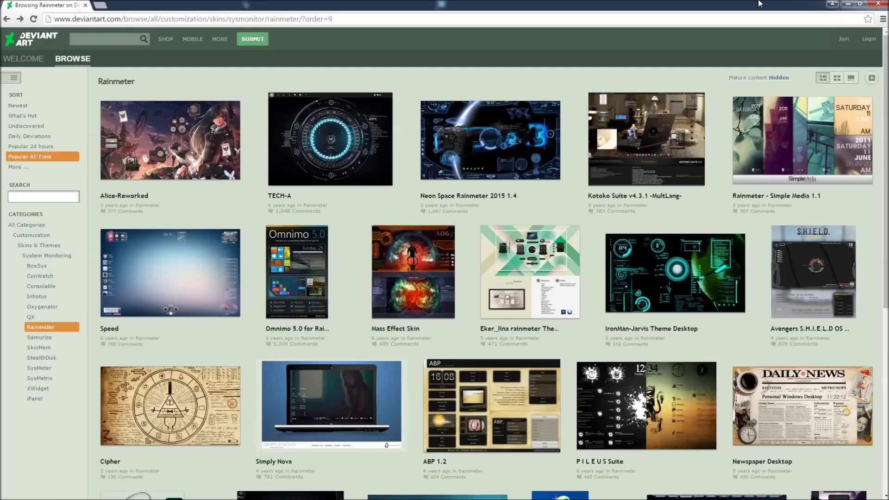
click(848, 4)
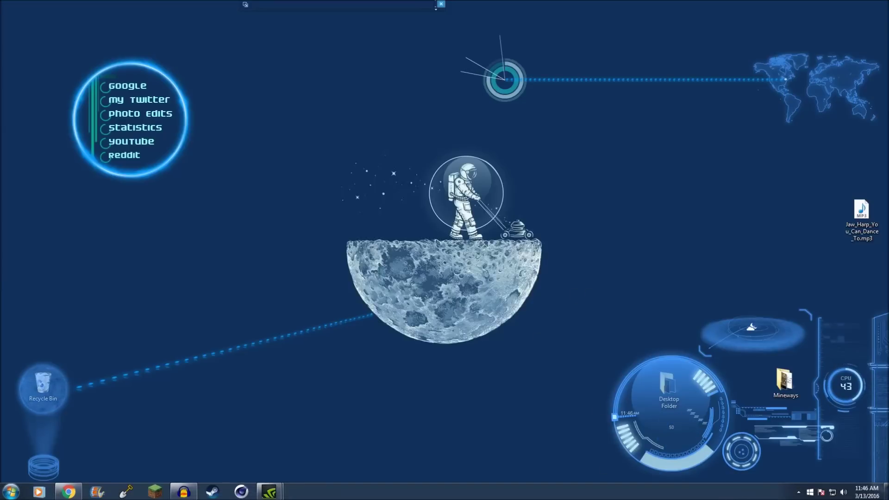
- Open the Rainmeter skin manager from the tray and list the active skins
click(799, 492)
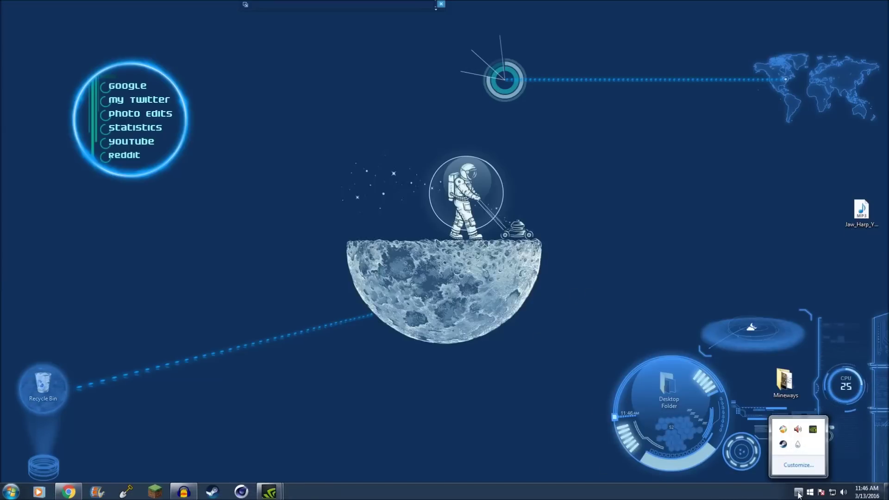
click(800, 446)
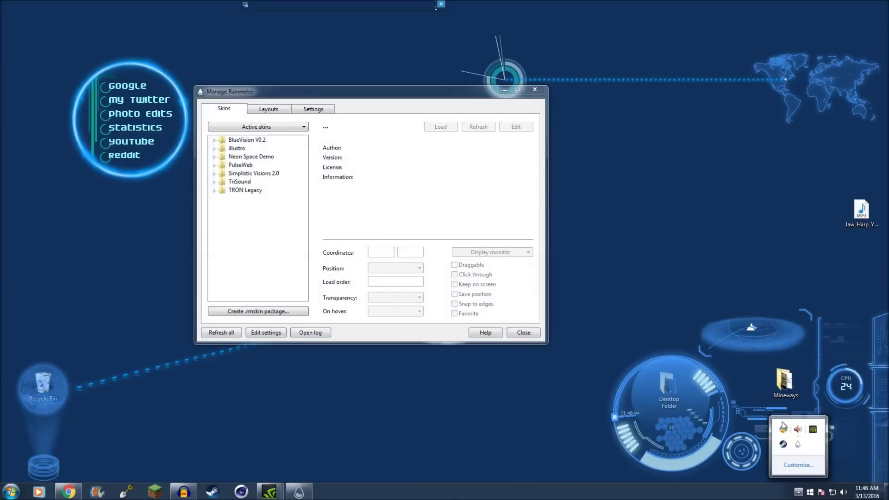
drag(425, 95, 470, 131)
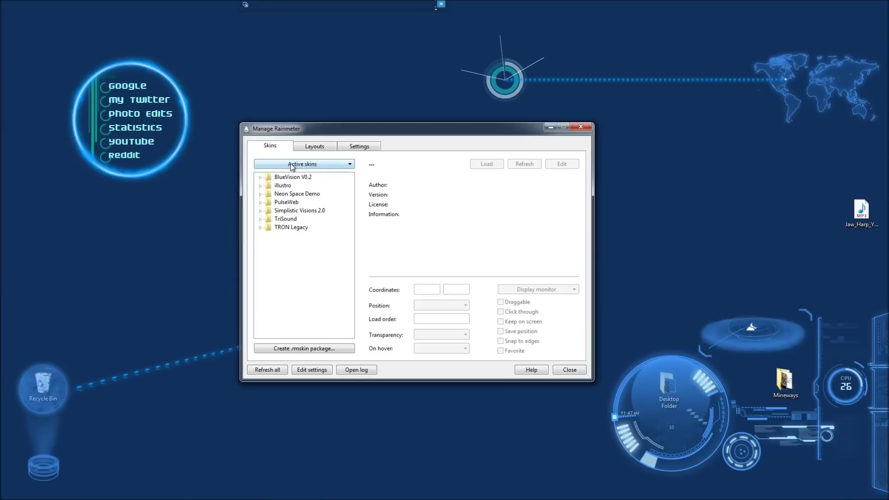
click(350, 165)
click(351, 165)
click(350, 165)
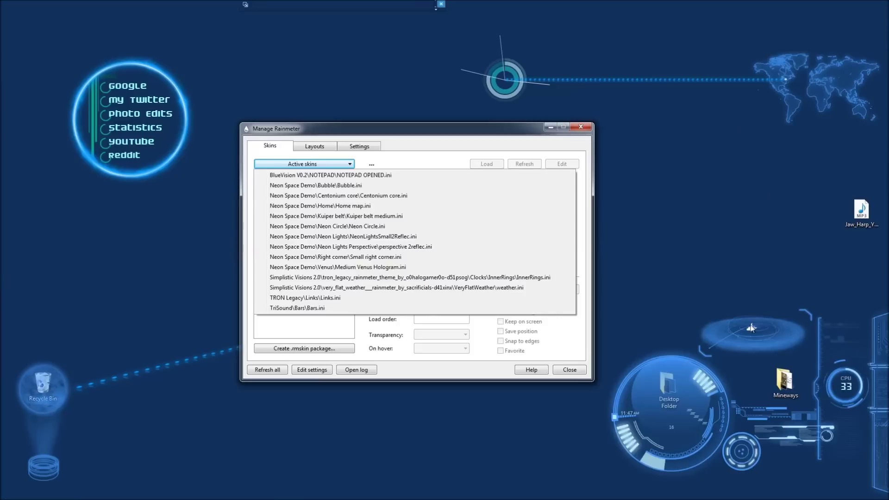
- Close the Active skins list and minimize Manage Rainmeter to the taskbar
click(391, 165)
click(328, 165)
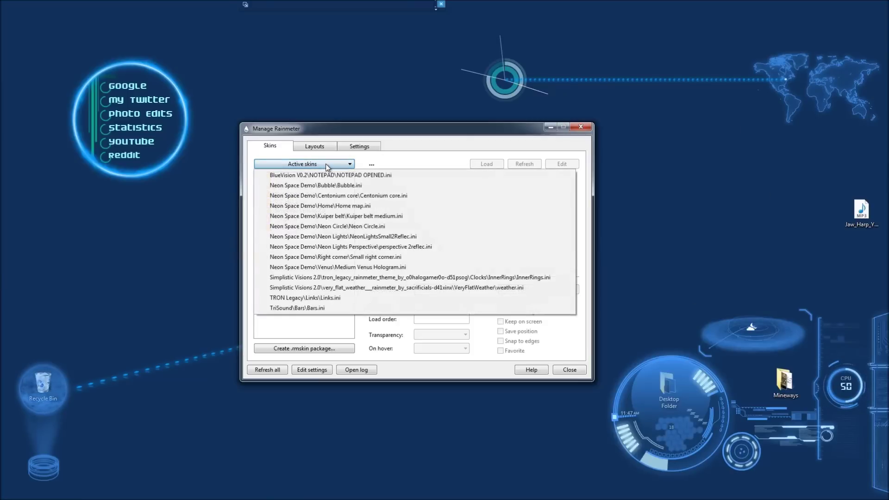
click(392, 167)
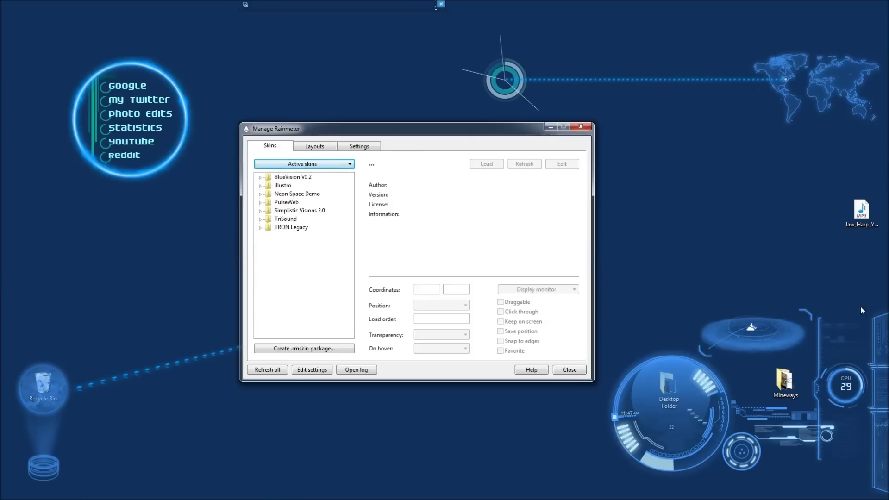
click(551, 127)
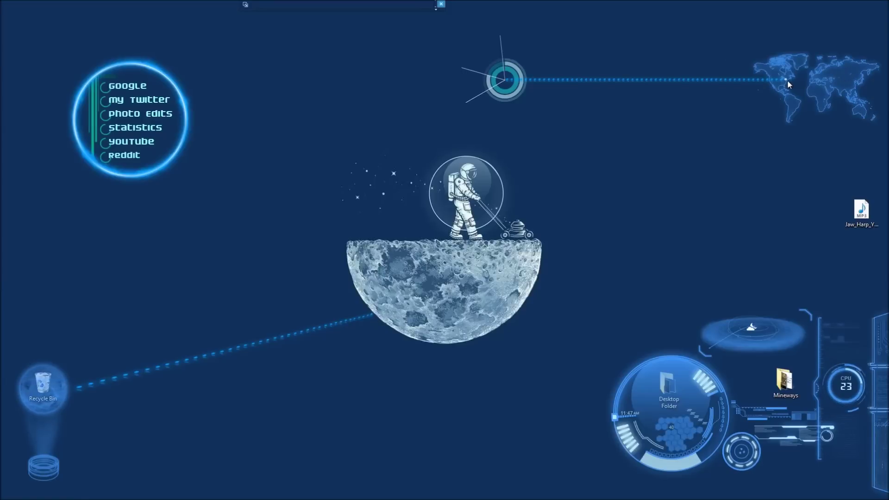
- Load the illustro Clock.ini skin and place it at the desktop's top-right
mouse_move(266, 498)
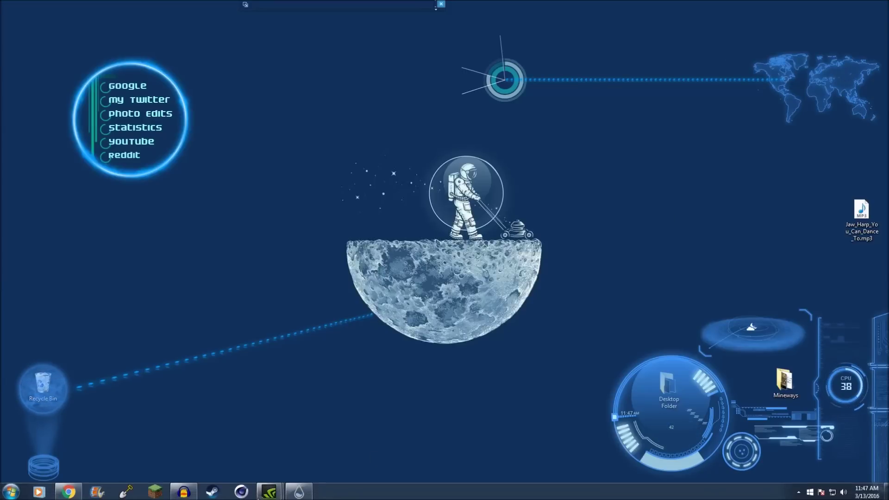
click(299, 492)
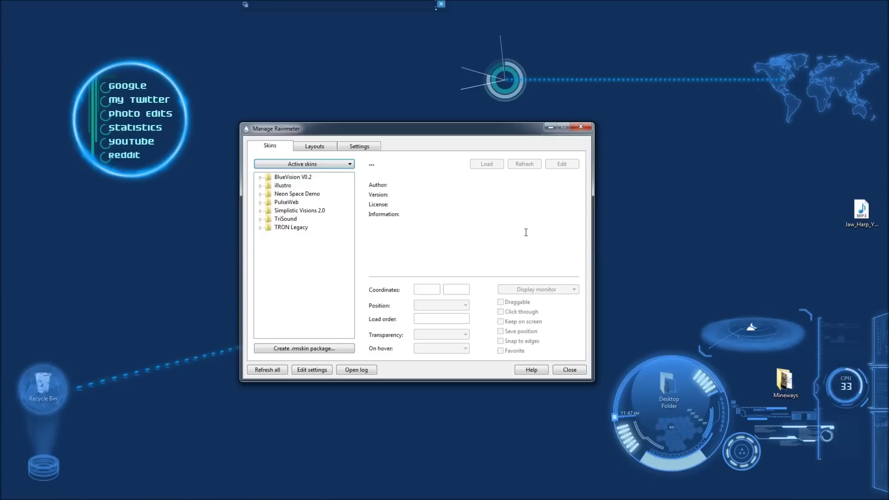
click(260, 186)
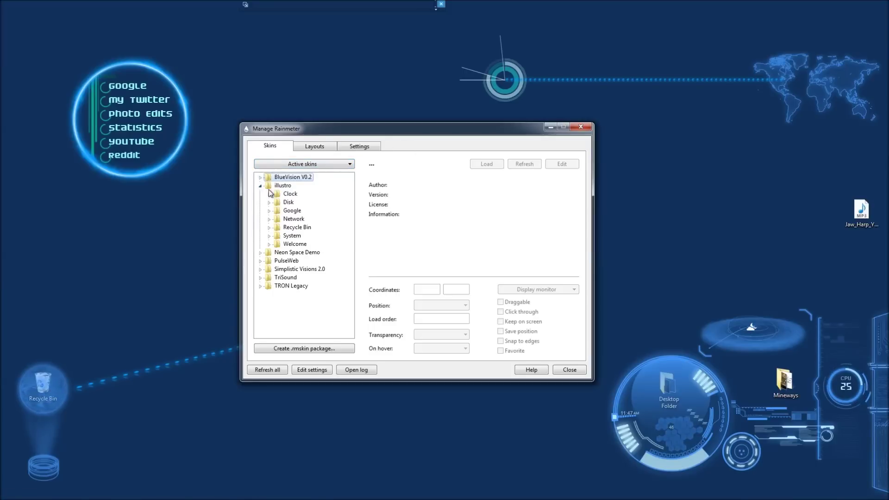
click(269, 194)
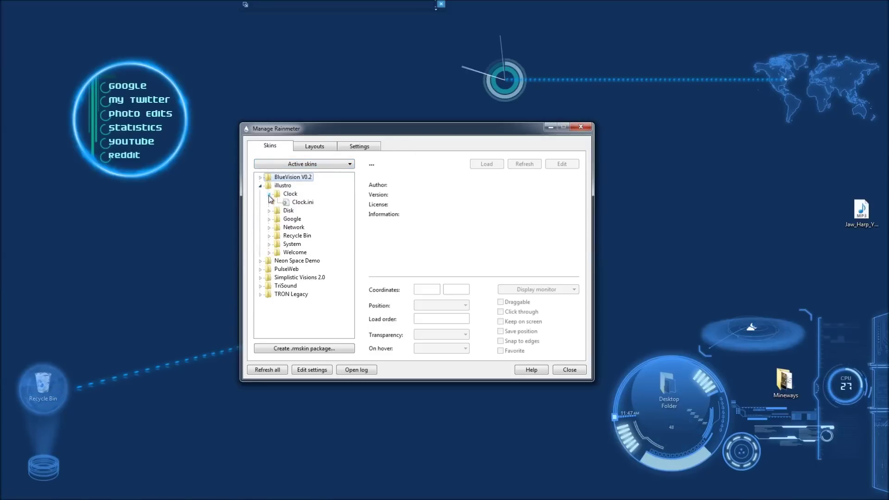
double_click(312, 202)
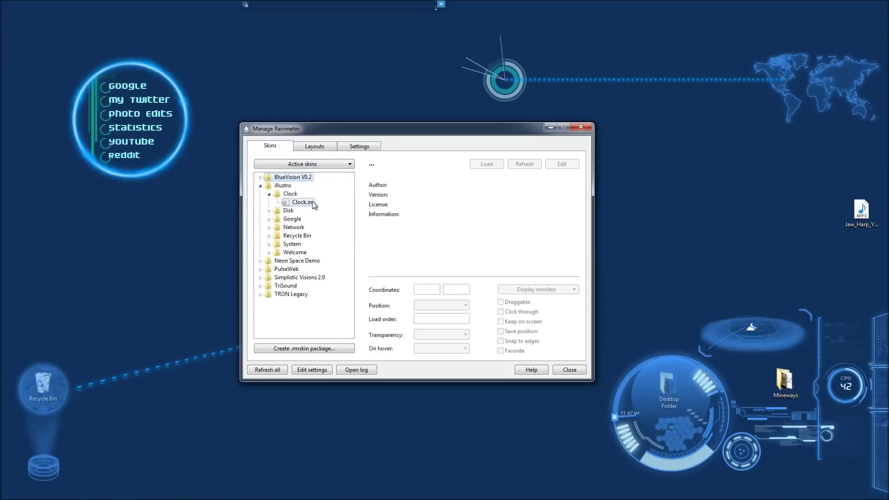
drag(59, 6, 756, 6)
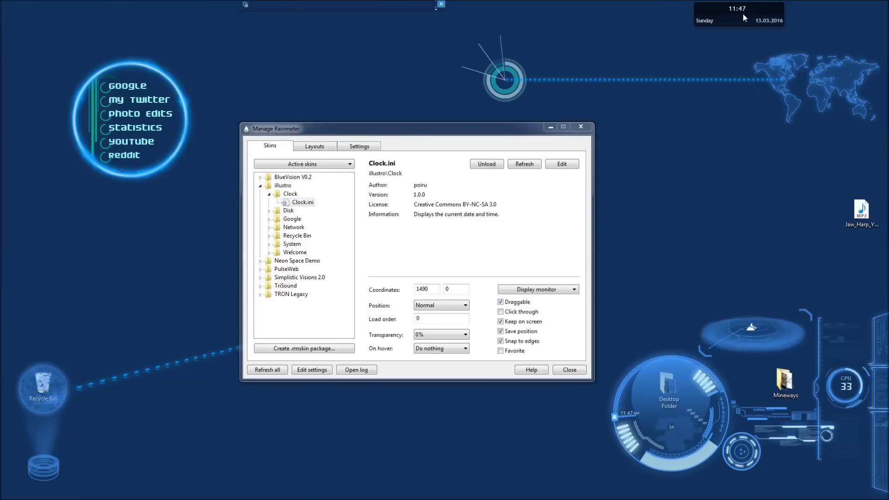
click(270, 194)
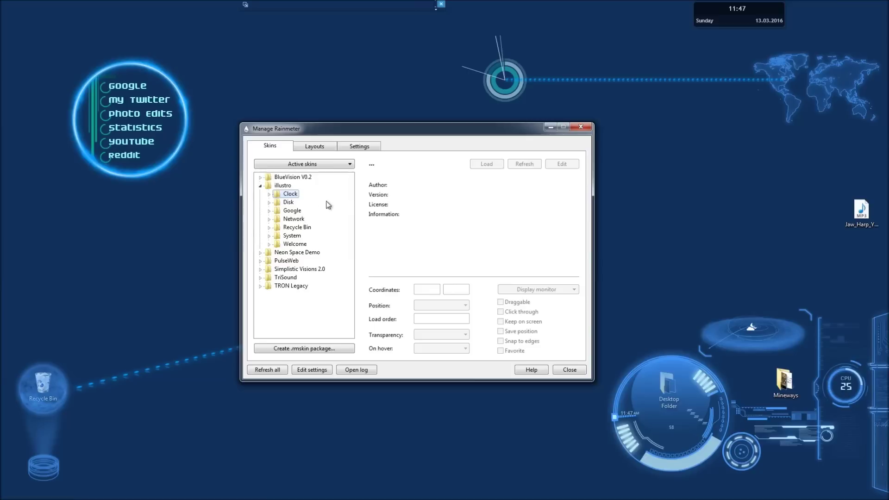
- Show the desktop clock skin's details in the skin manager from its context menu
right_click(751, 8)
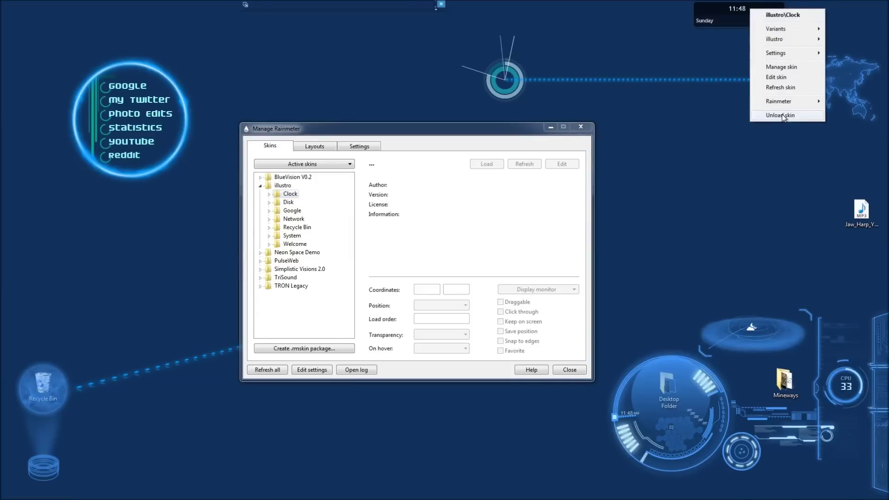
click(719, 12)
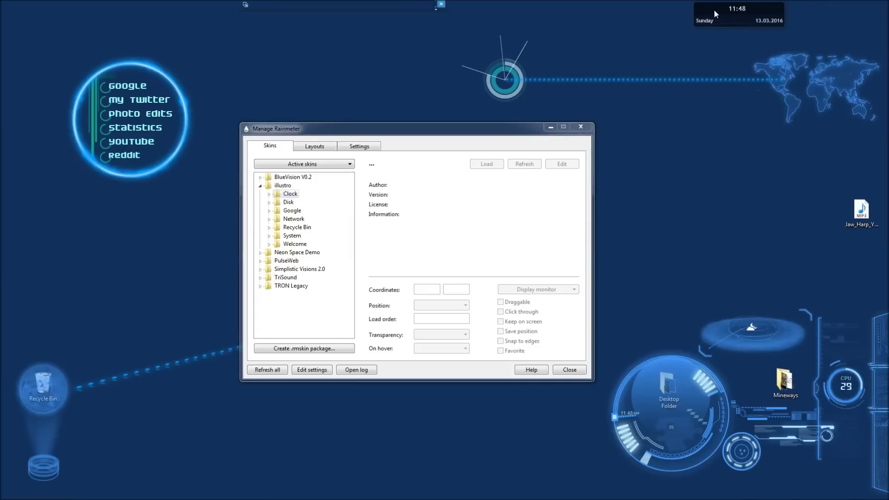
right_click(752, 12)
click(785, 72)
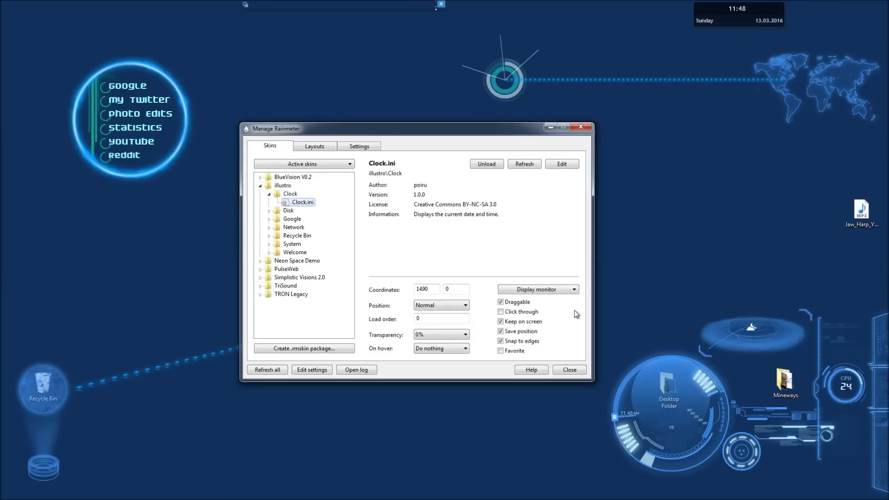
- Select illustro Clock.ini to view version 1.0.0 and coordinates 1490, 0, dismissing the clock menu
click(276, 195)
click(300, 203)
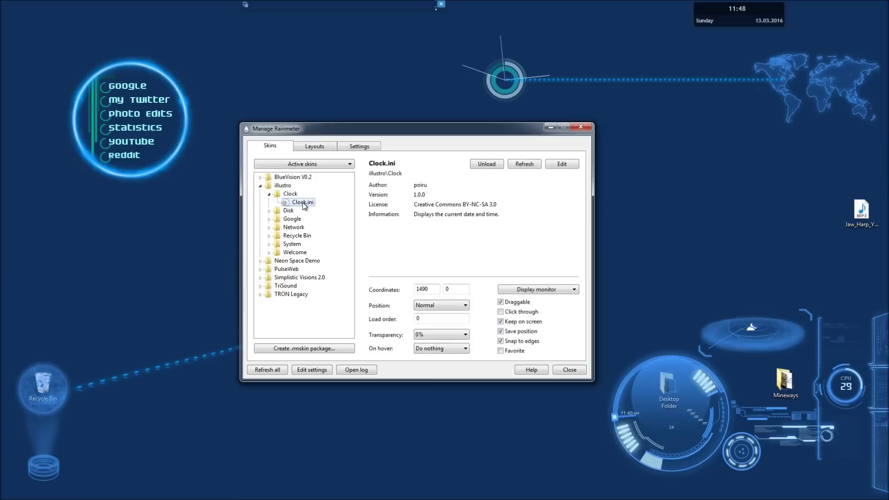
right_click(752, 11)
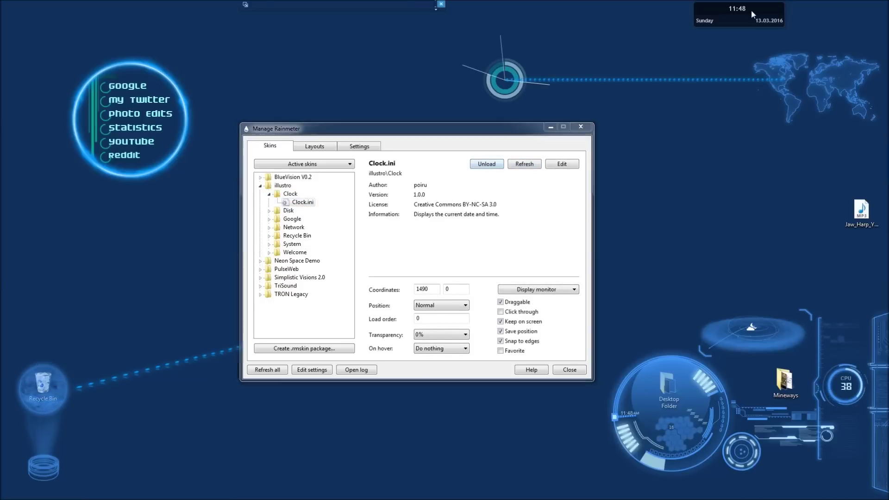
click(493, 142)
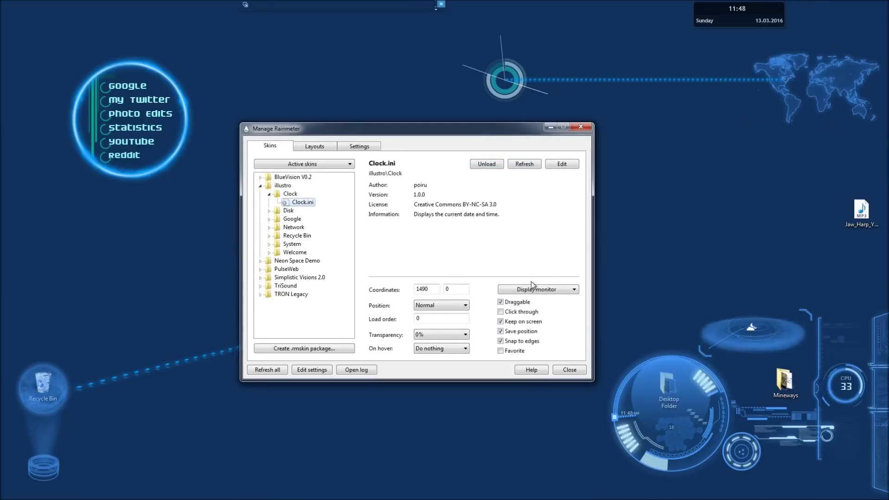
click(569, 168)
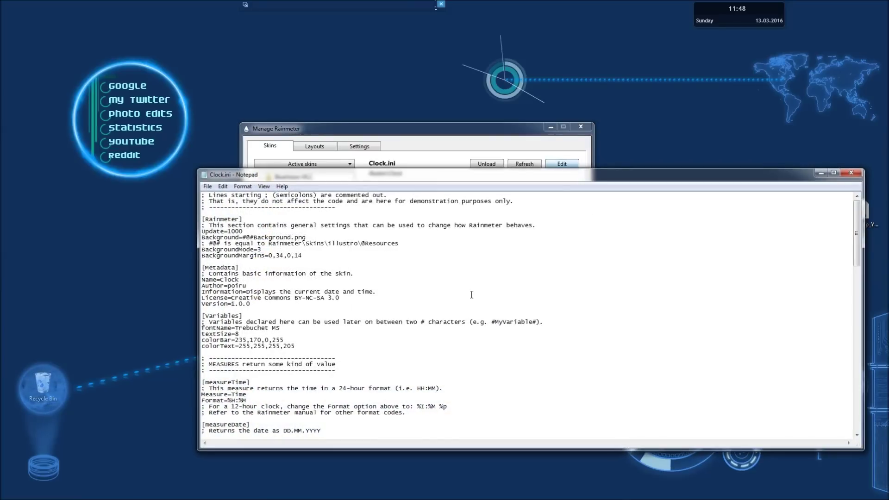
scroll(469, 300, down, 3)
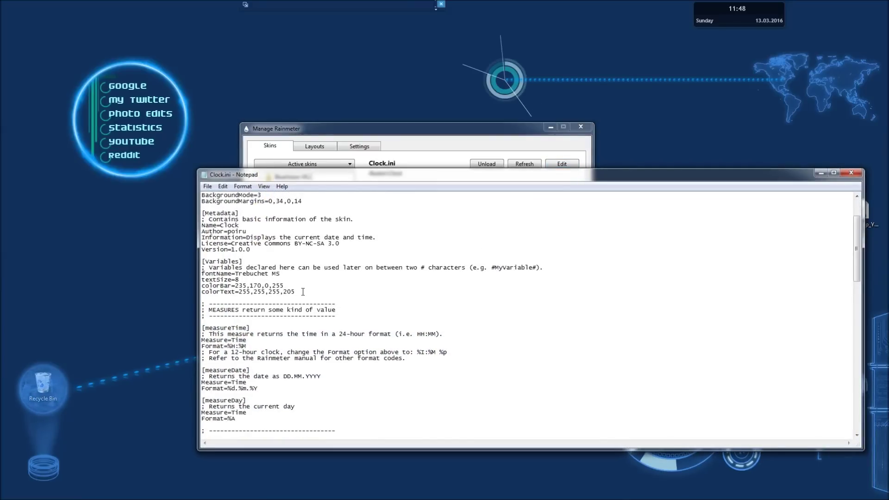
mouse_move(296, 292)
mouse_down()
mouse_move(241, 292)
mouse_move(293, 289)
mouse_up()
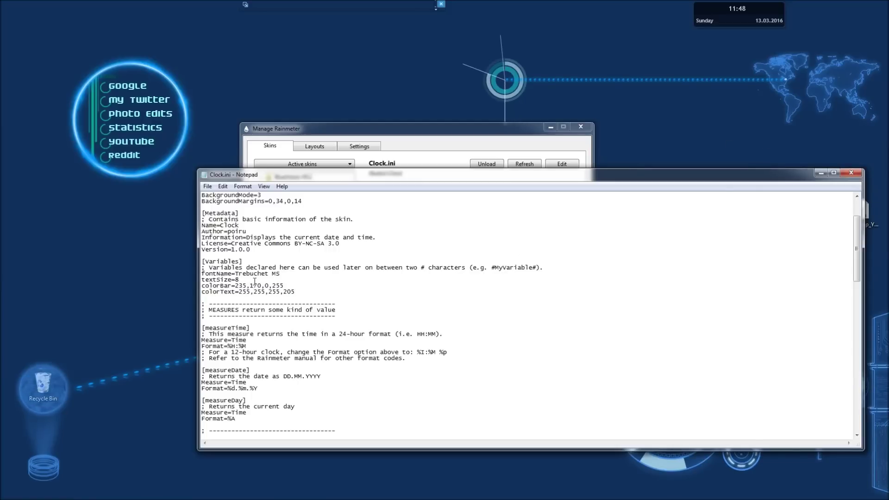
click(852, 172)
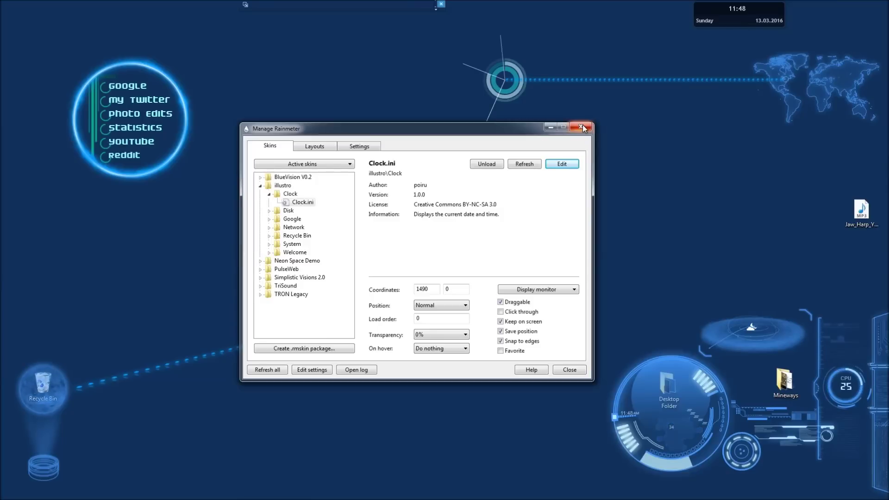
- Unload the illustro clock, reload Clock.ini, unload it again, and minimize the skin manager
right_click(742, 17)
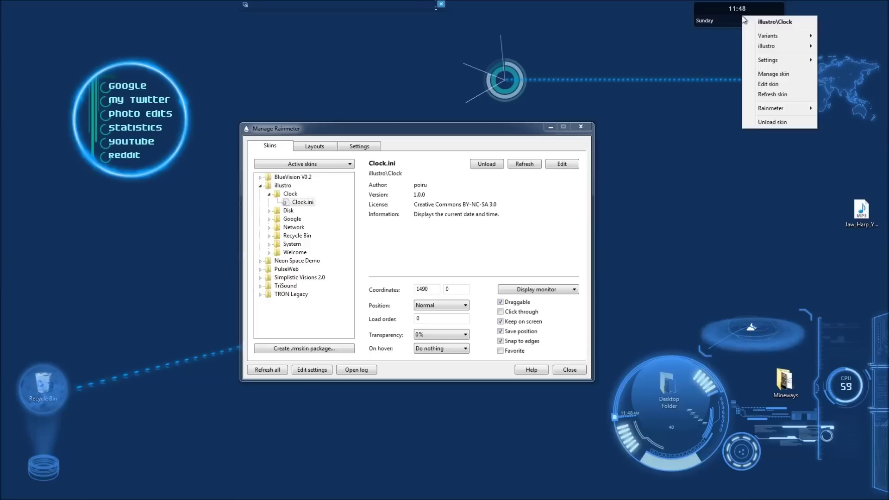
click(789, 122)
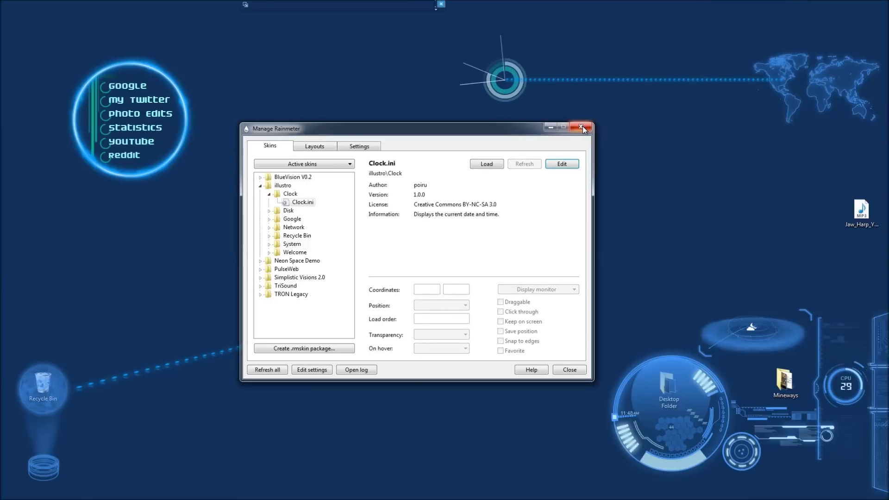
double_click(297, 204)
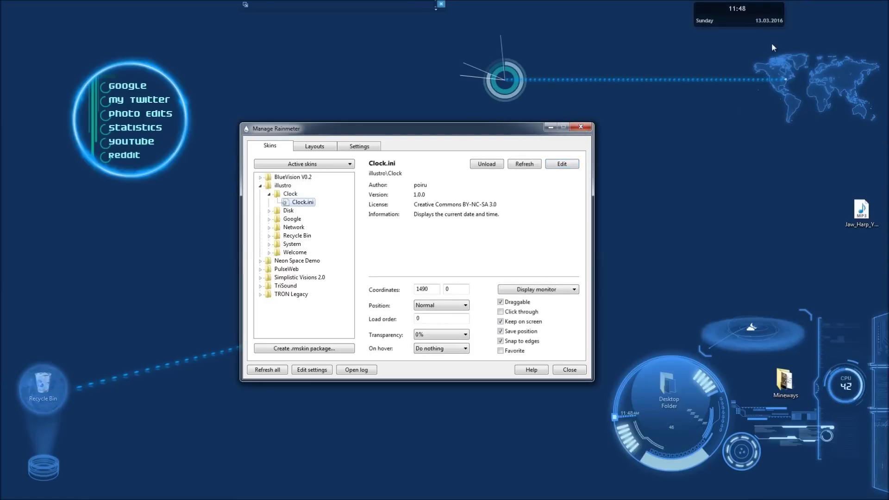
right_click(754, 12)
click(789, 122)
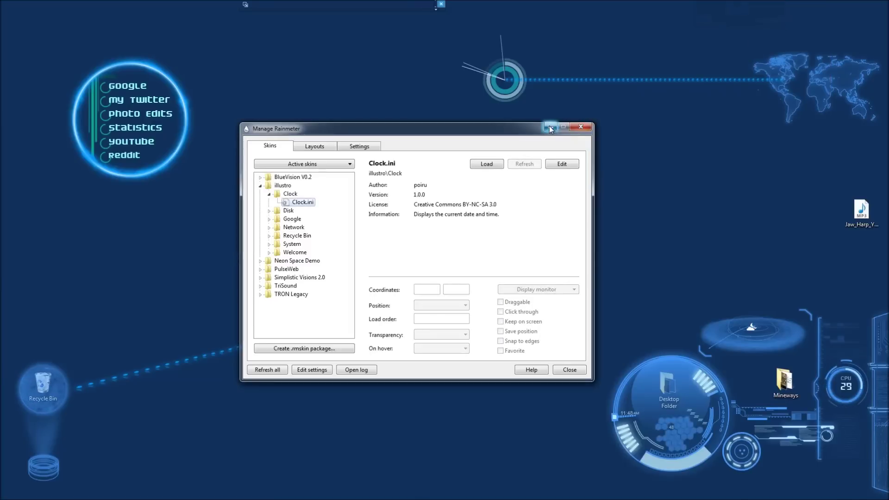
click(551, 126)
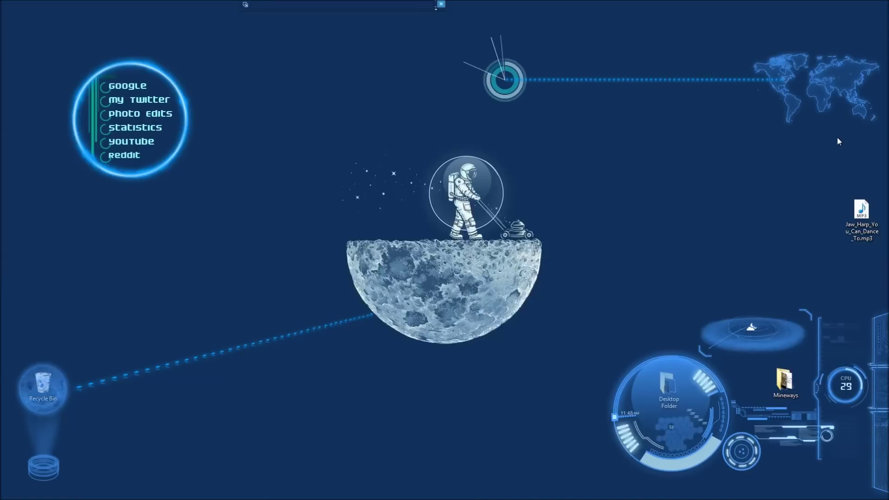
- Play Jaw_Harp_You_Can_Dance_To.mp3 and lower the system volume to 4
double_click(863, 210)
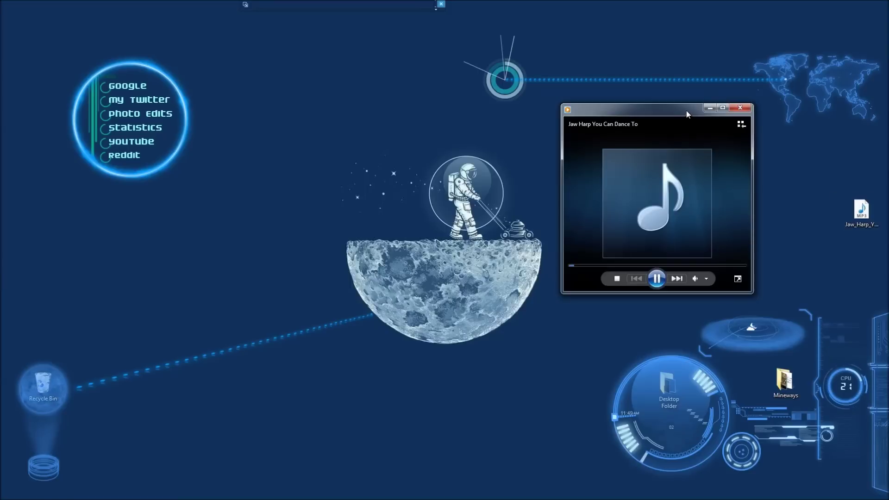
mouse_move(704, 282)
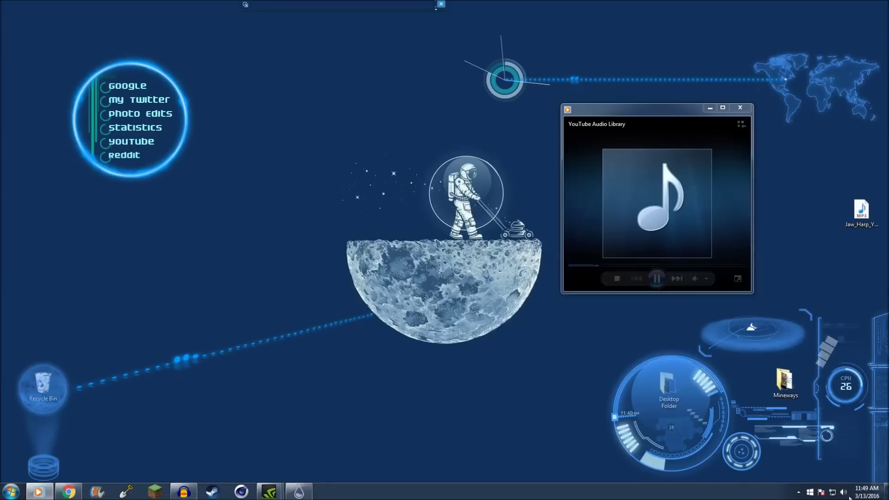
click(848, 491)
drag(843, 382, 856, 343)
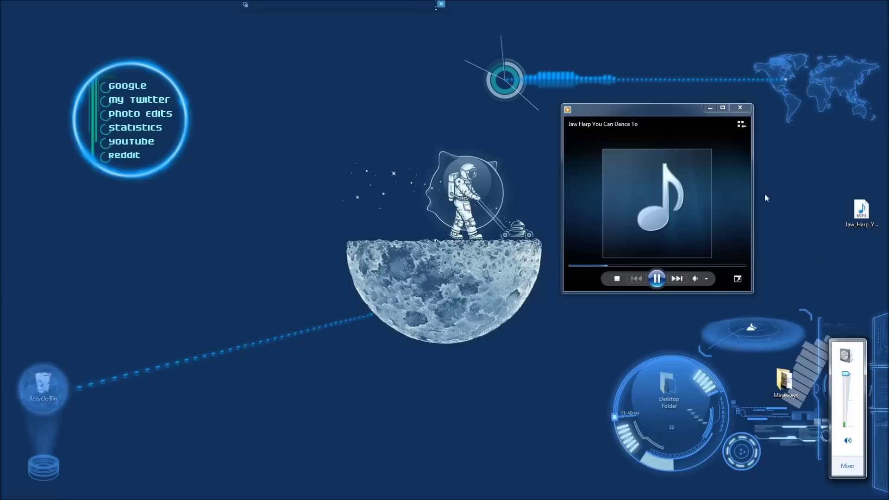
click(736, 164)
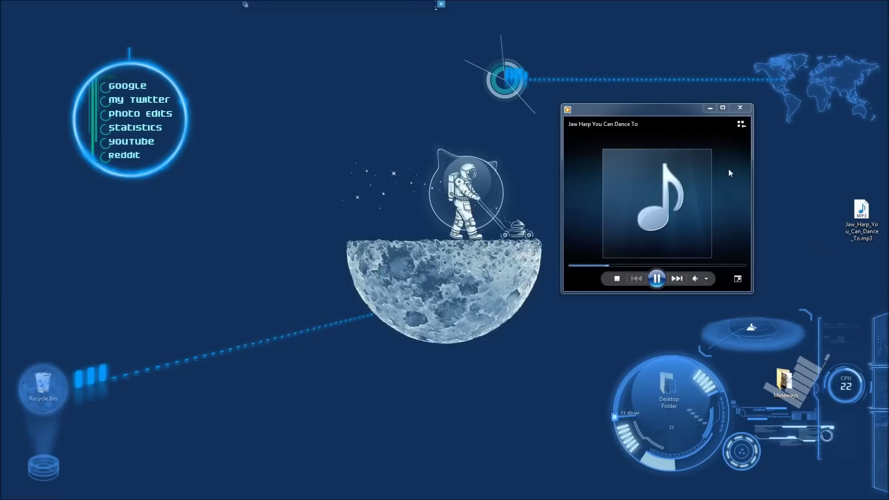
- Set the player's volume to minimum and close Windows Media Player
click(707, 278)
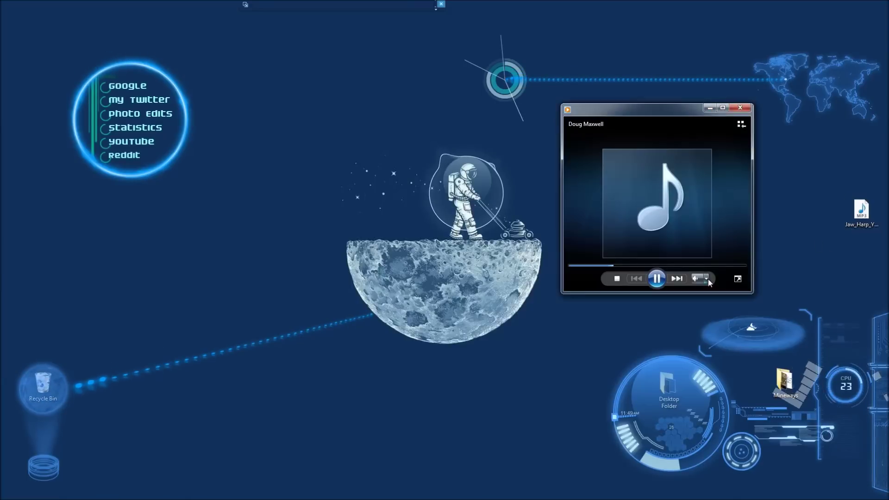
drag(696, 280, 692, 280)
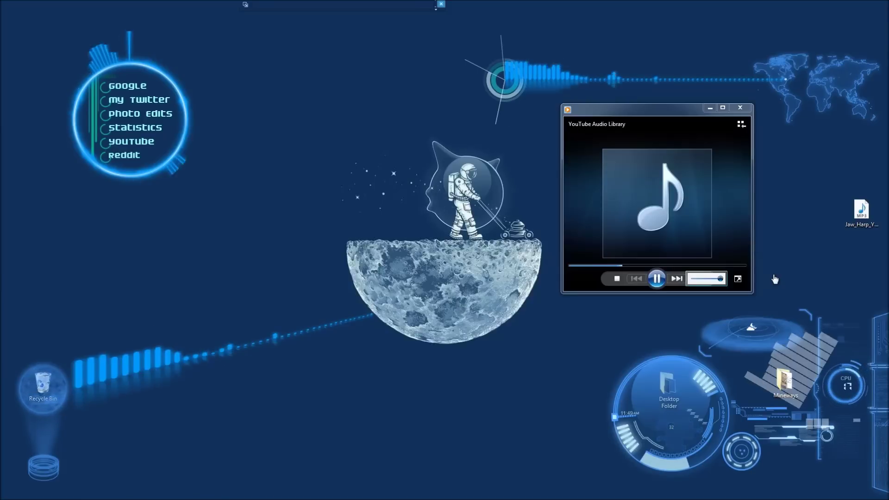
mouse_move(699, 286)
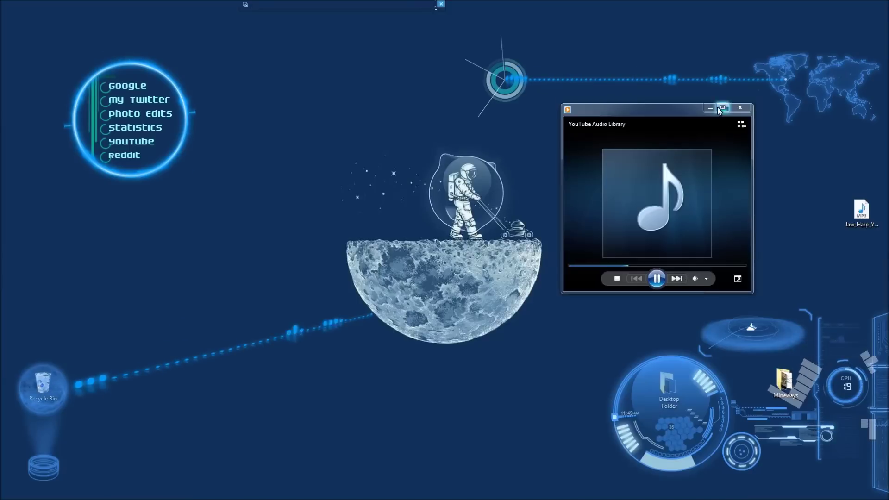
click(740, 110)
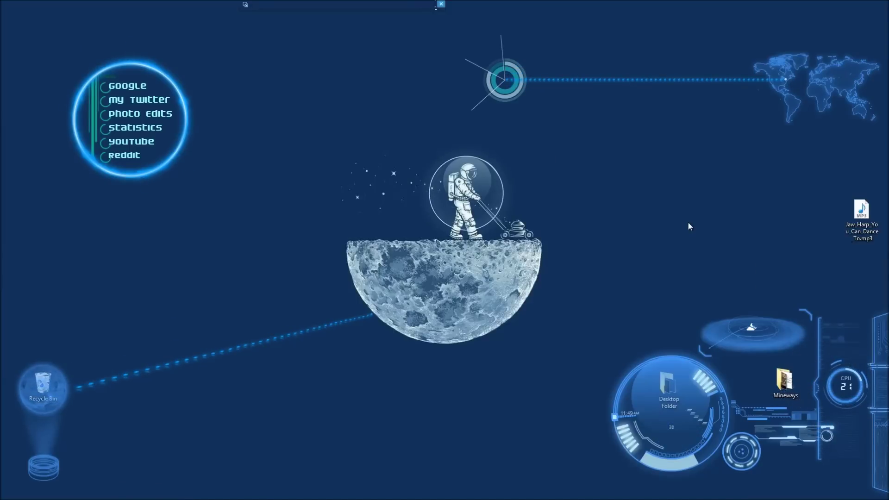
- Open the Neon Space Rainmeter 2015 1.4 page, enlarge and shrink its preview, then minimize Chrome
mouse_move(116, 496)
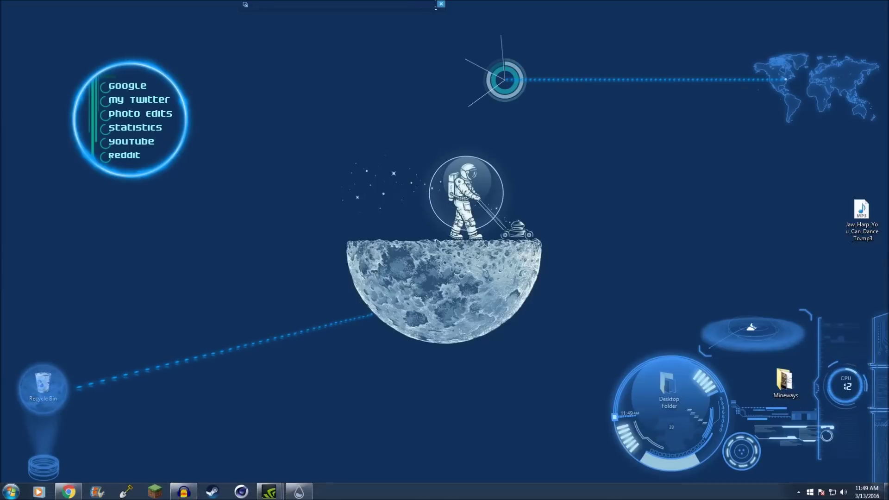
click(68, 492)
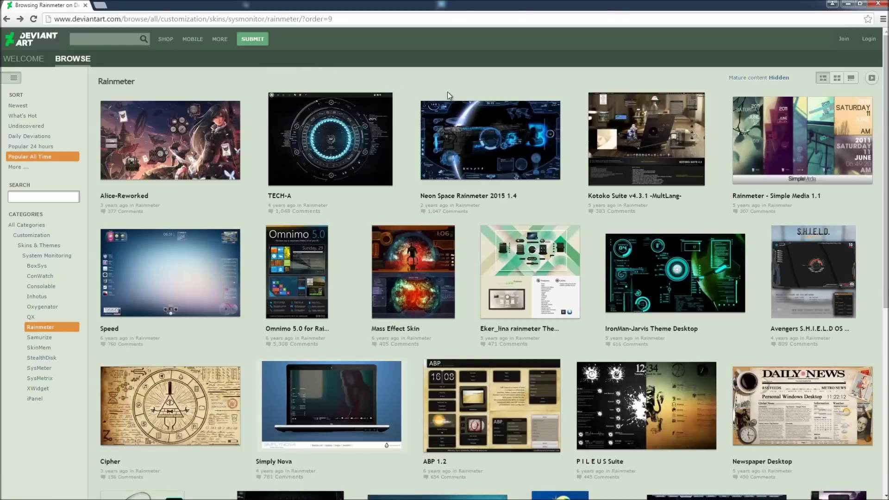
click(515, 142)
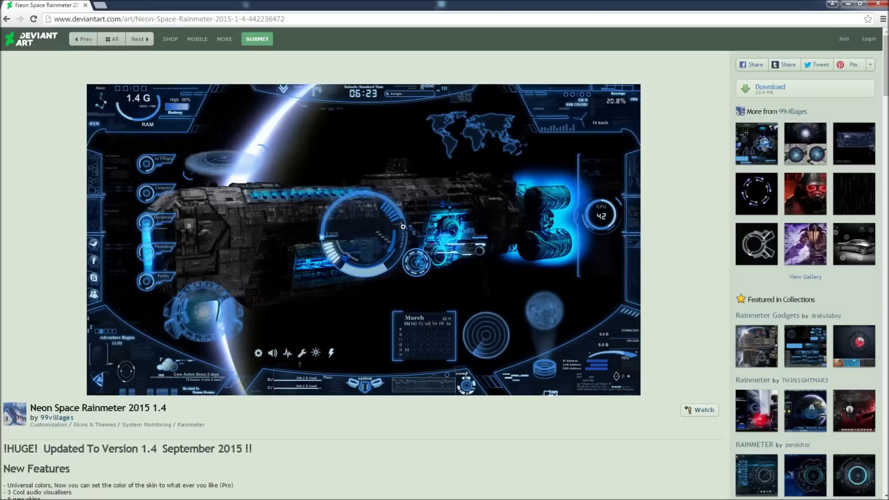
click(358, 234)
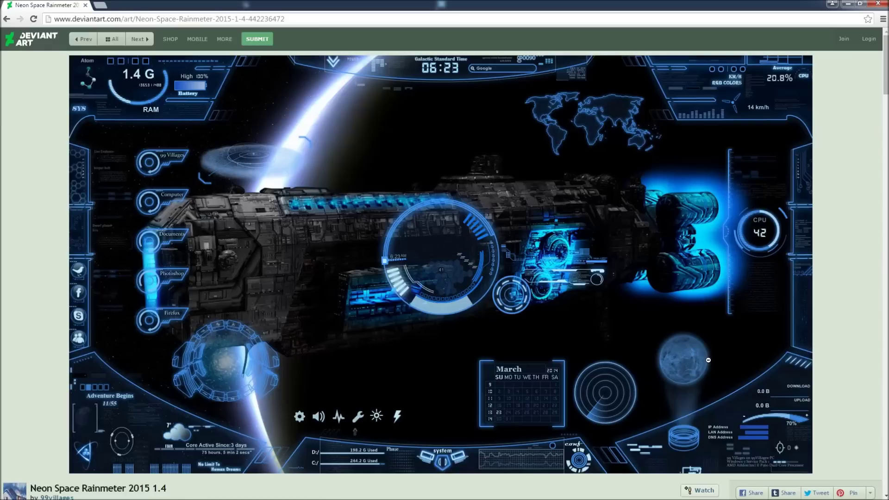
click(682, 378)
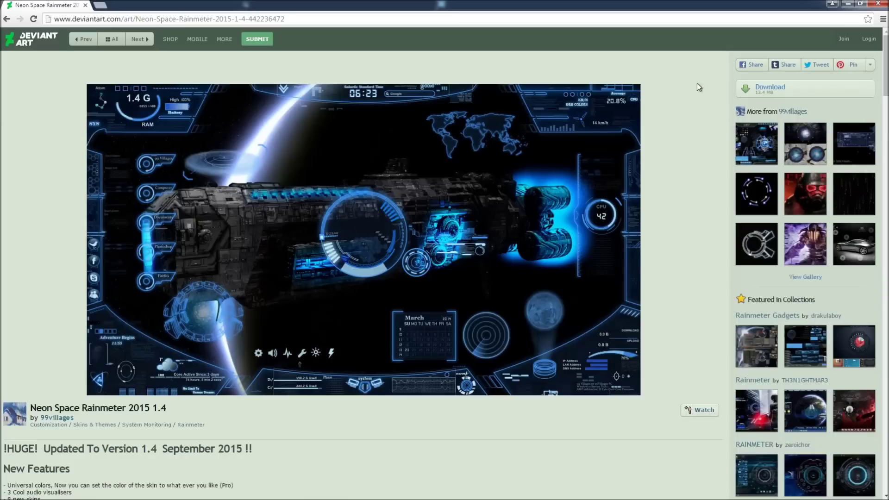
click(848, 3)
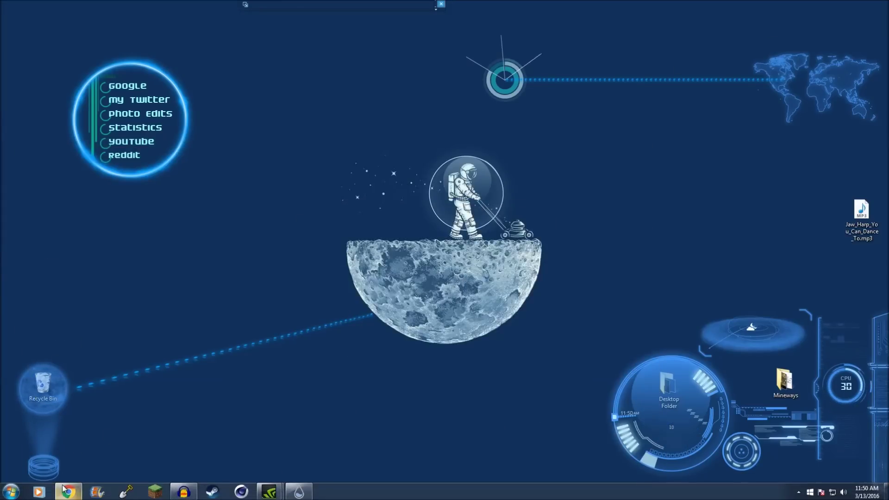
- Restore the Neon Space page, scroll it down and back up twice, then minimize Chrome
click(68, 495)
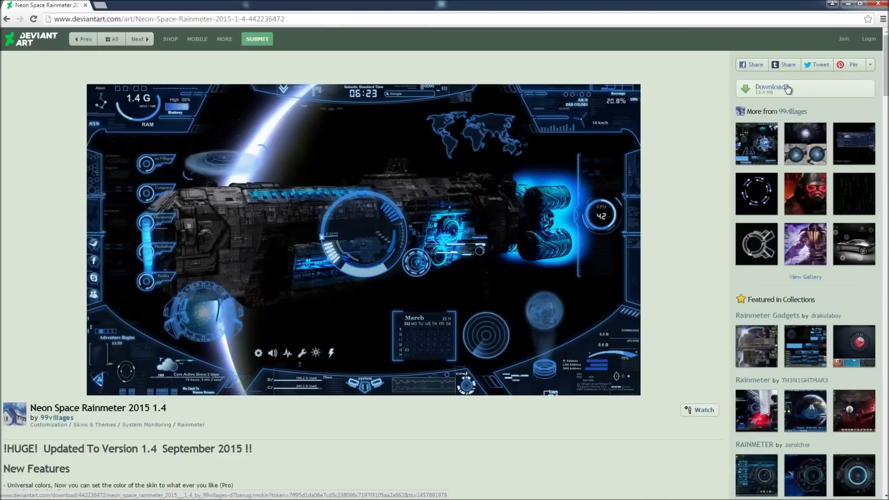
scroll(653, 204, down, 5)
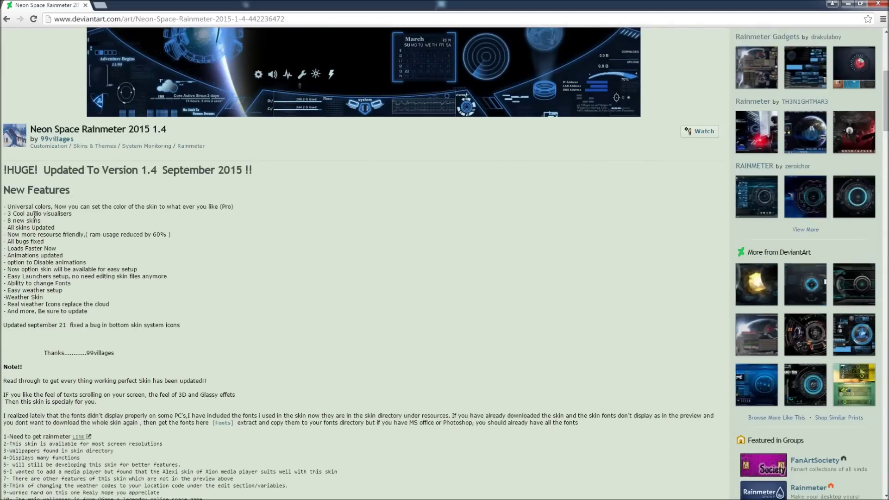
scroll(171, 231, up, 5)
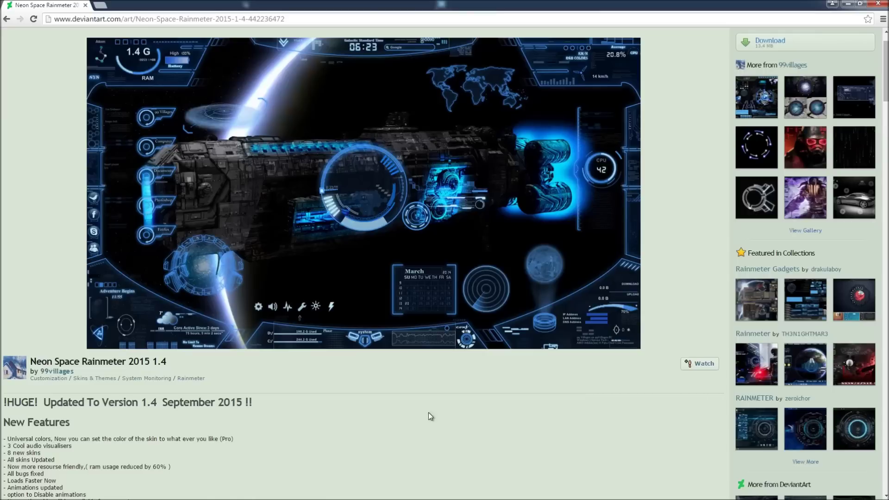
scroll(455, 446, down, 6)
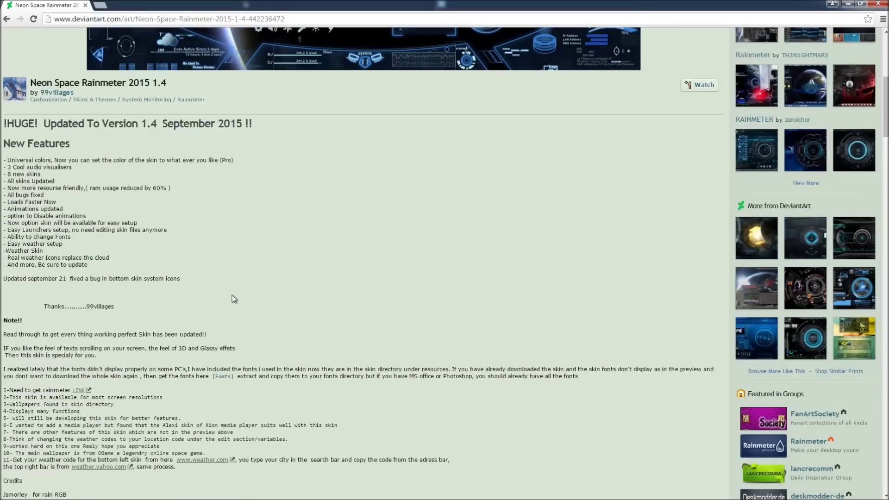
scroll(196, 315, up, 7)
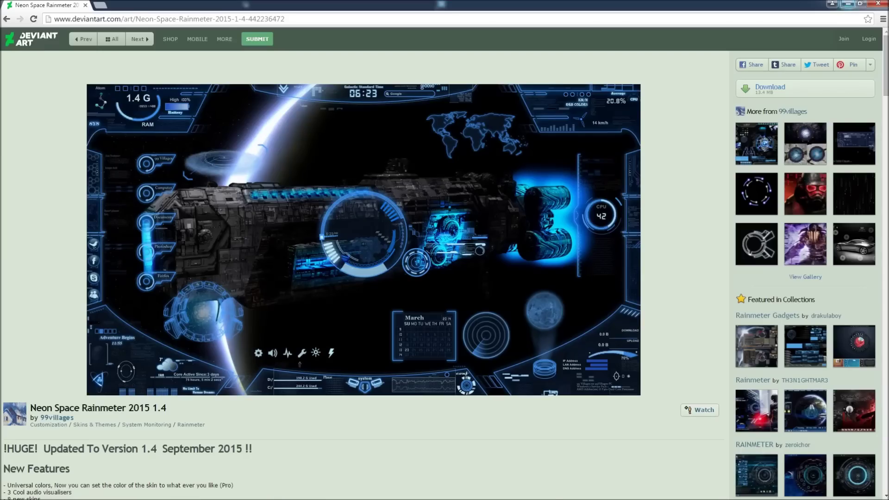
click(848, 4)
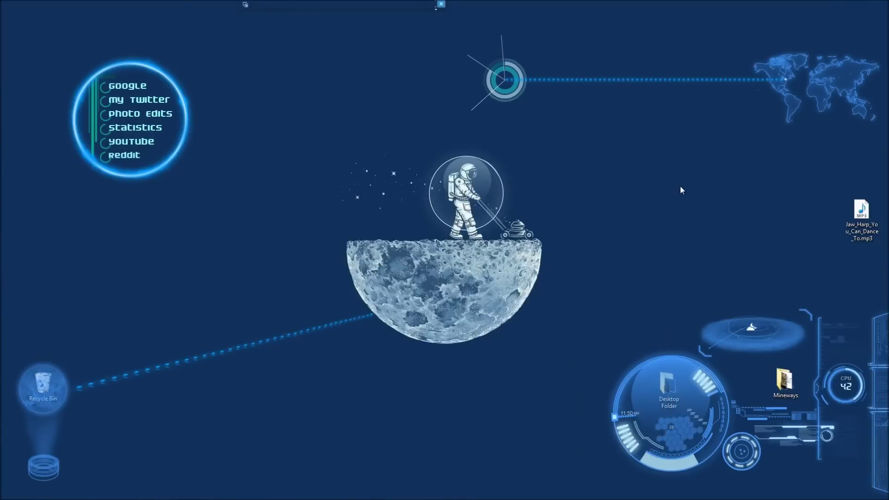
- Review the Active skins list in the skin manager, collapse illustro, and return to Chrome
mouse_move(789, 492)
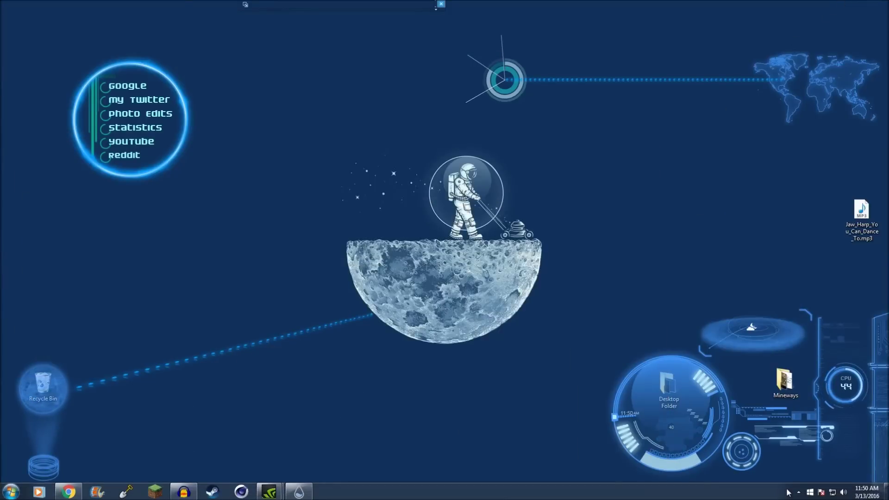
click(299, 492)
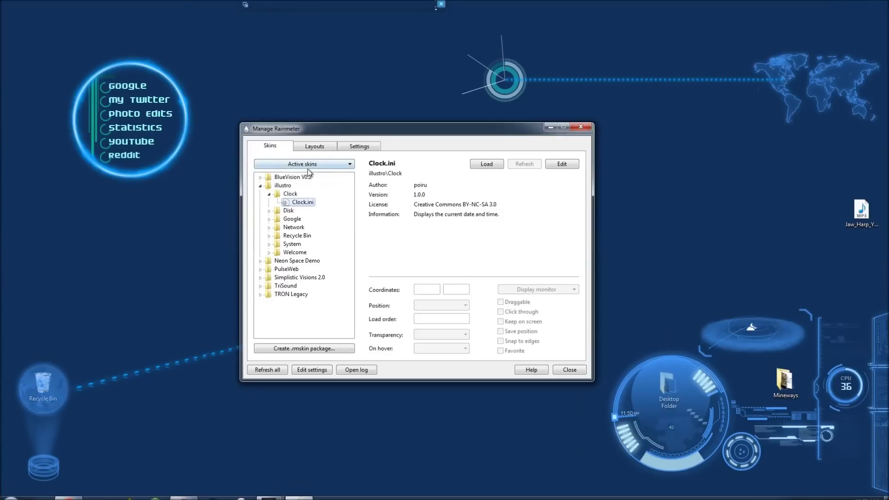
click(311, 165)
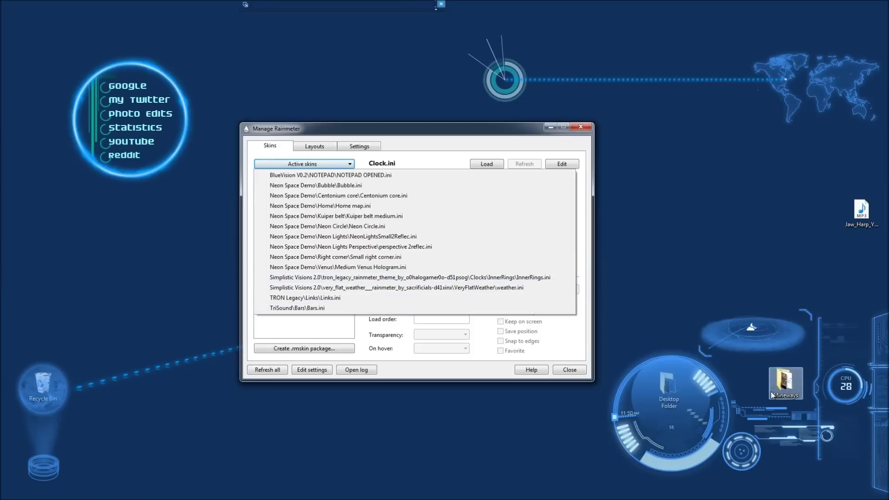
click(348, 166)
click(348, 166)
click(351, 166)
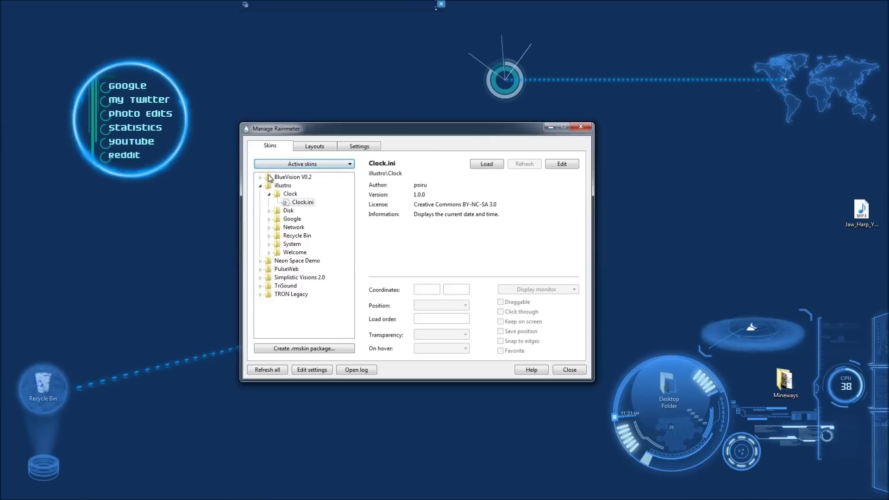
click(260, 186)
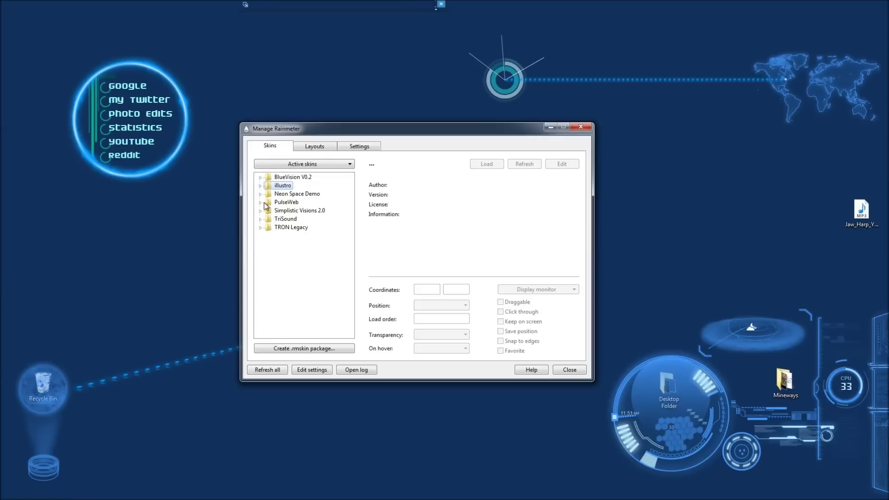
click(77, 494)
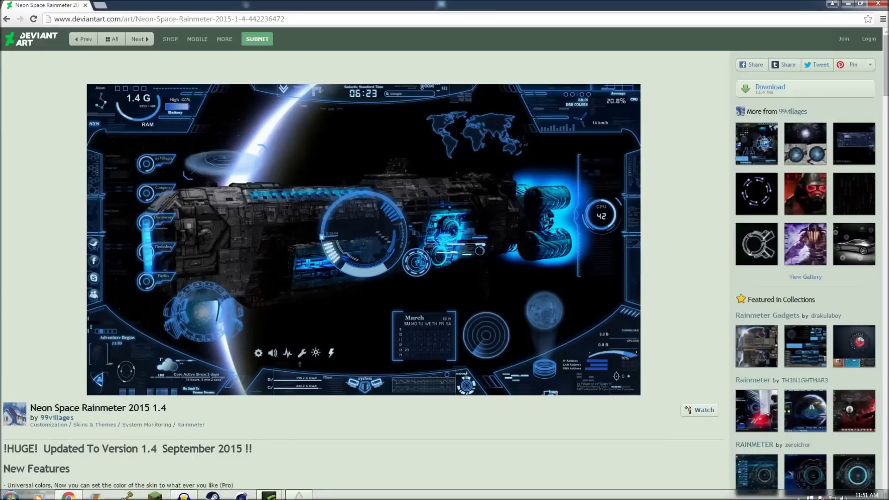
- Expand Neon Space Demo and its Venus folder, then minimize the manager and Chrome
click(298, 492)
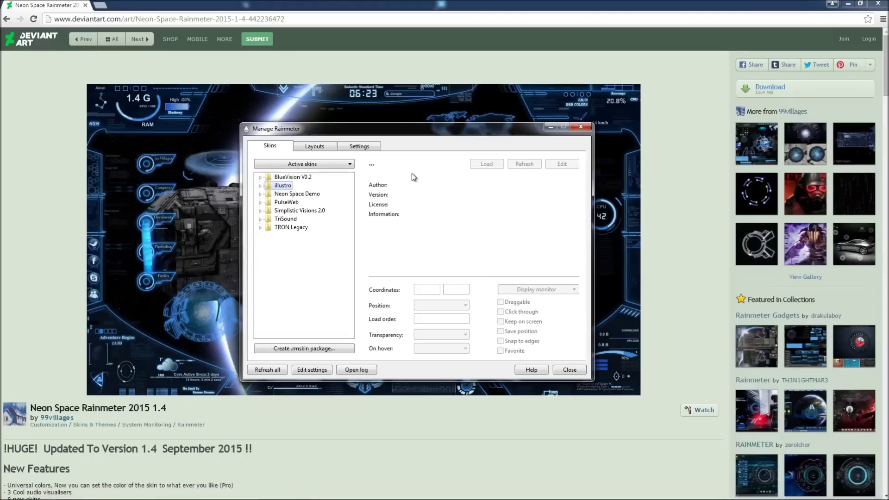
drag(406, 128, 734, 403)
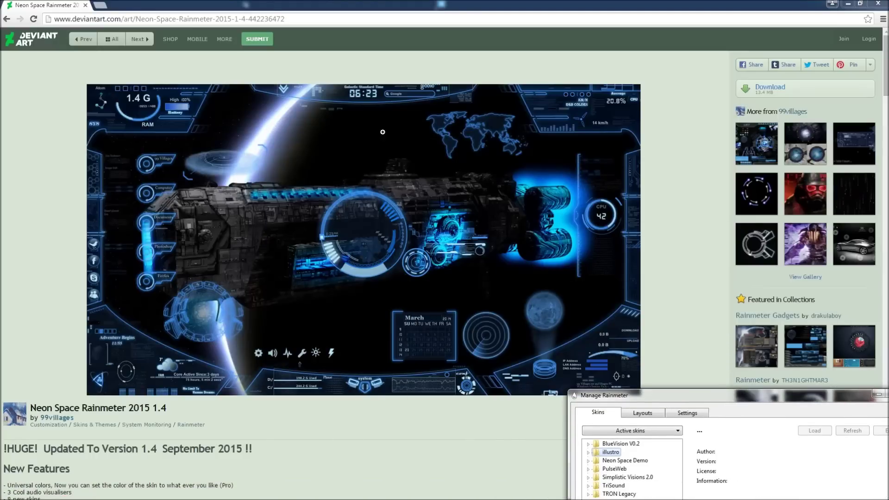
drag(700, 401, 366, 137)
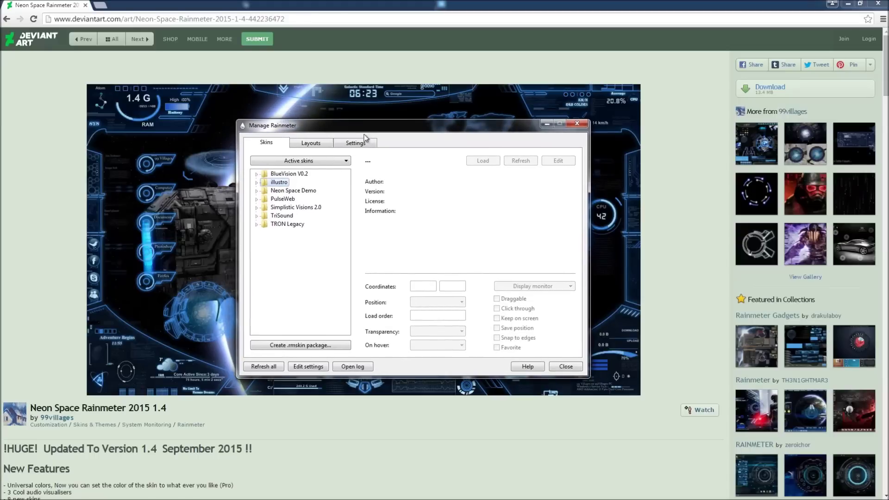
click(257, 191)
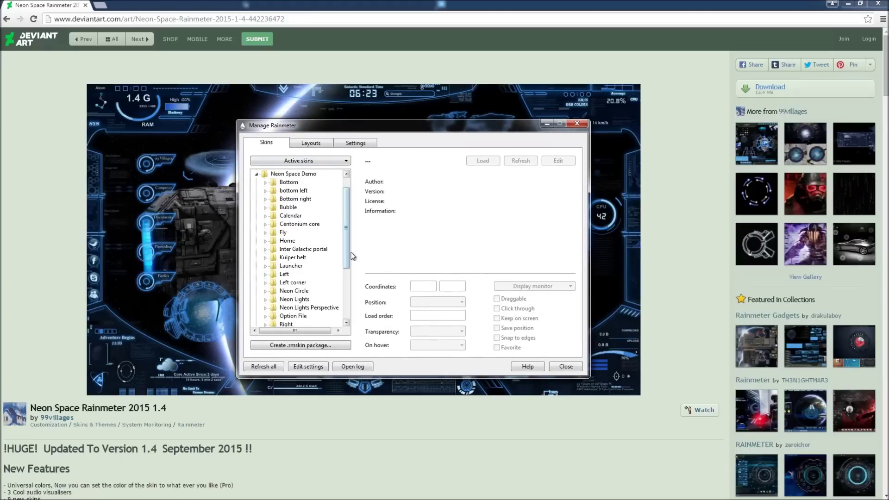
drag(344, 262, 345, 299)
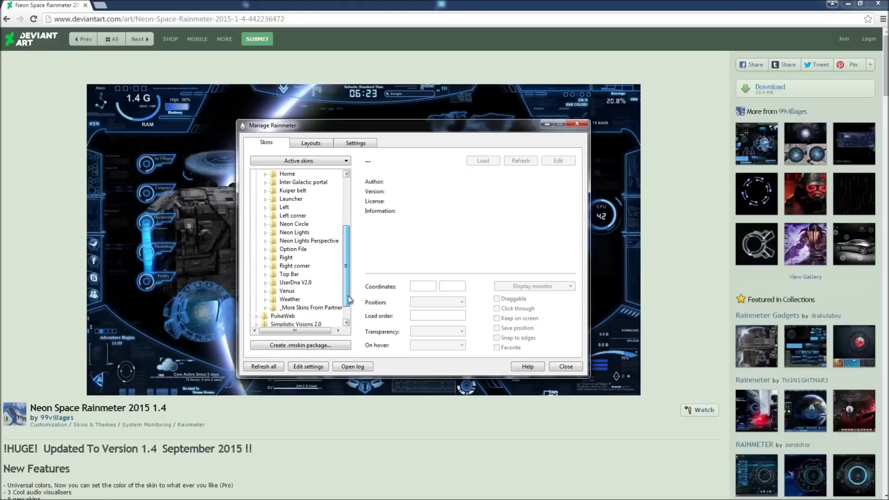
click(266, 292)
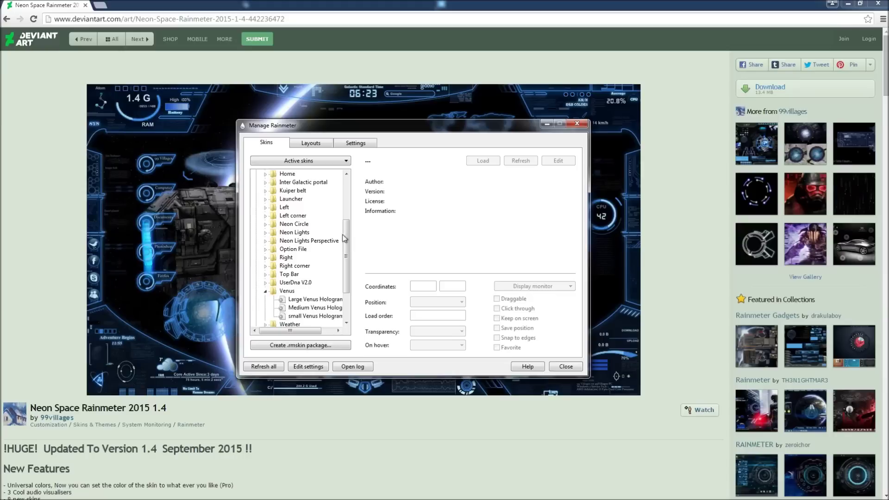
click(547, 123)
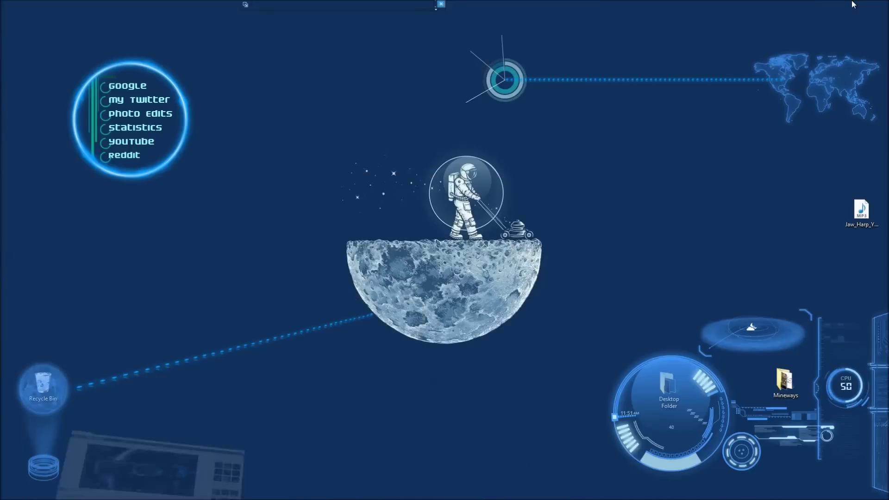
click(848, 4)
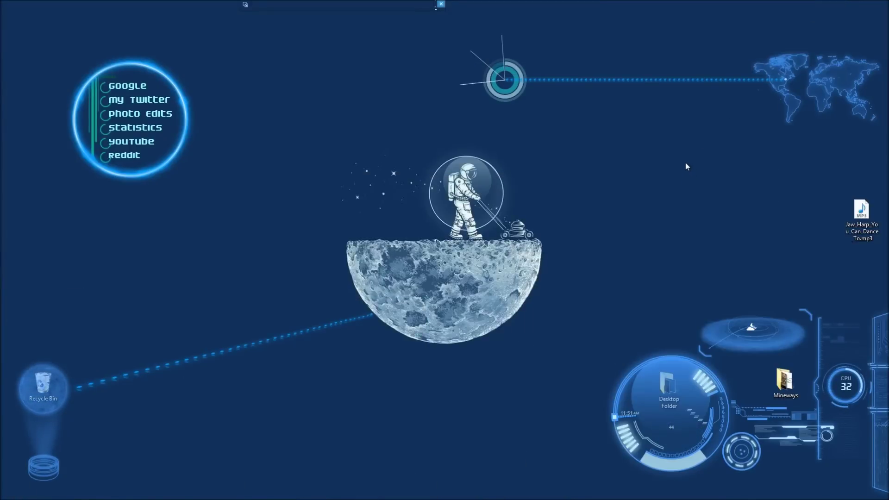
- Show TRON Legacy Links.ini in the skin manager, test its statistics link, then close Chrome
right_click(150, 100)
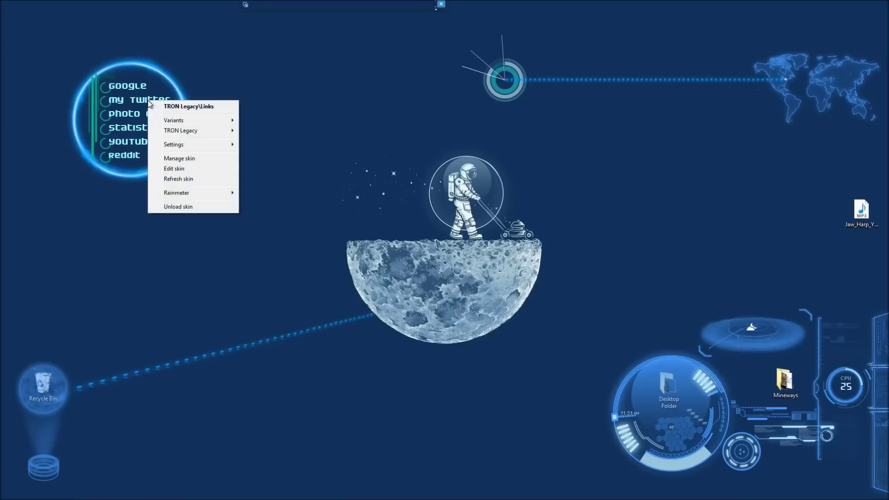
click(193, 159)
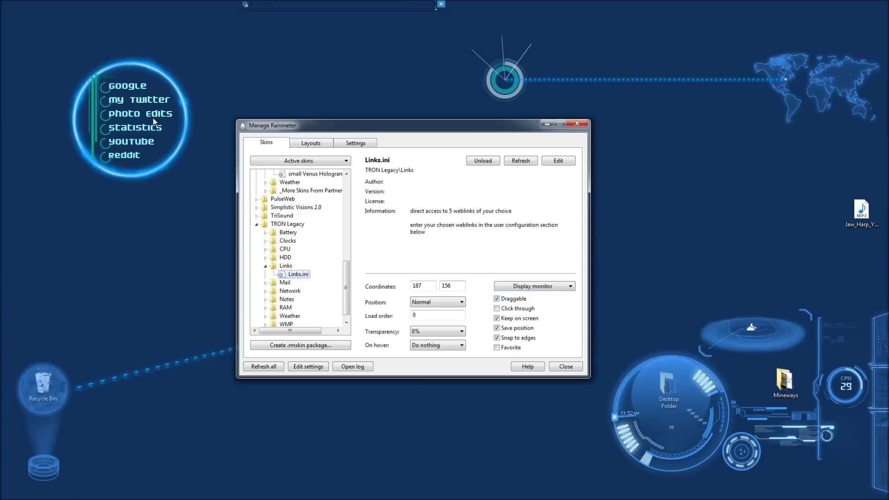
click(153, 131)
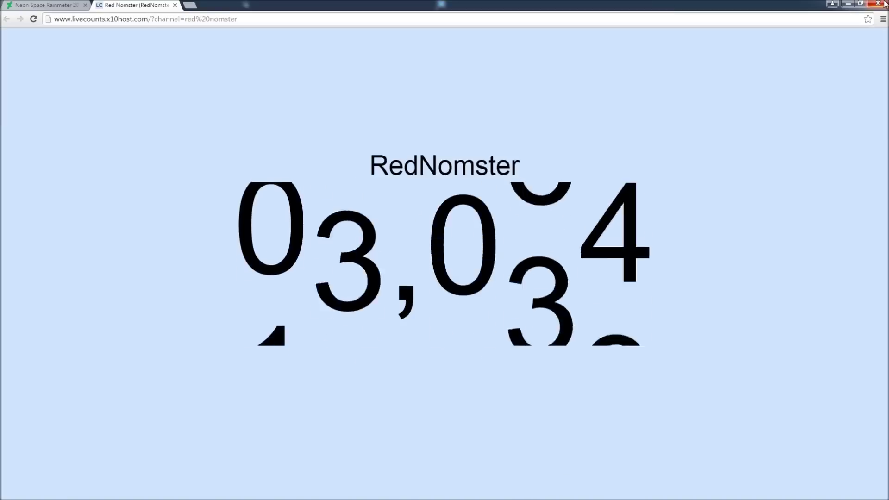
key(ctrl+w)
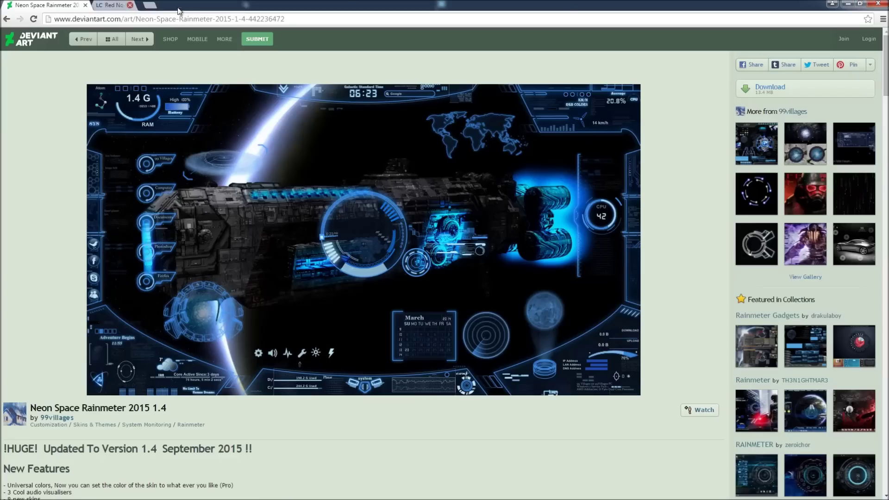
click(877, 4)
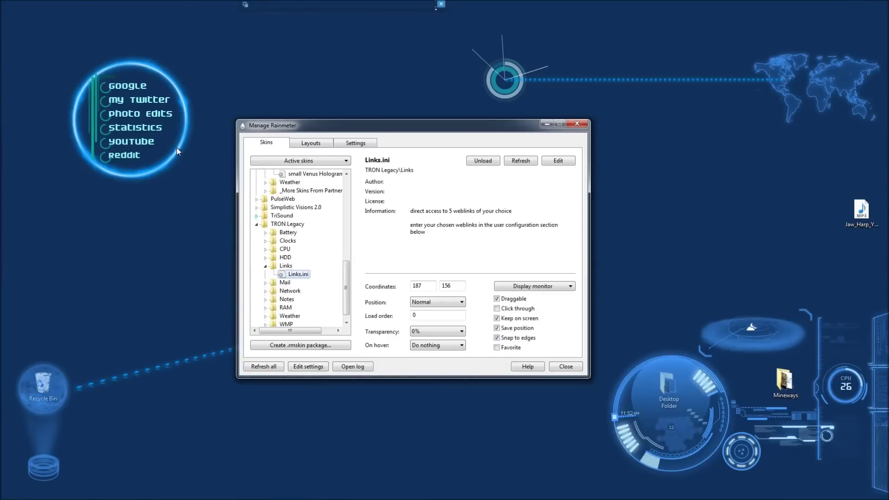
- Move the Neon Circle ring to 38, 14 around the links and switch off Draggable
right_click(179, 149)
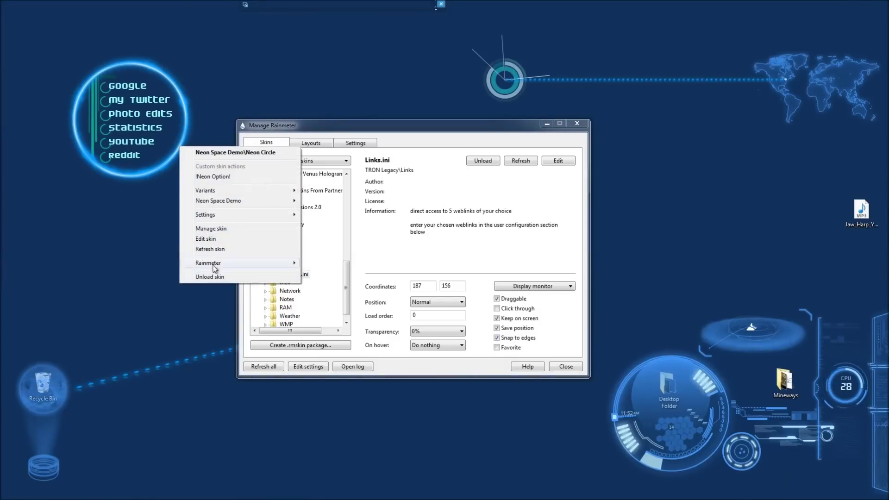
click(211, 229)
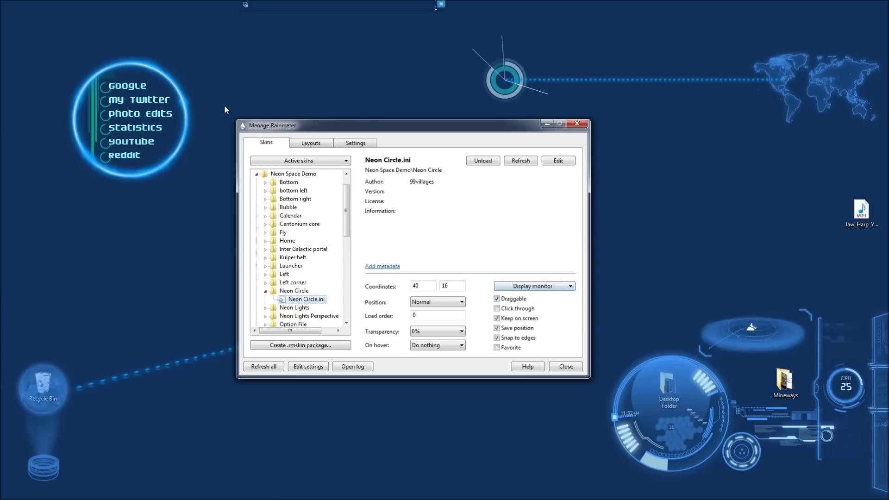
mouse_move(188, 123)
mouse_down()
mouse_move(562, 68)
mouse_move(660, 43)
mouse_move(656, 135)
mouse_move(193, 241)
mouse_move(557, 374)
mouse_move(608, 382)
mouse_move(727, 371)
mouse_move(764, 394)
mouse_move(182, 123)
mouse_up()
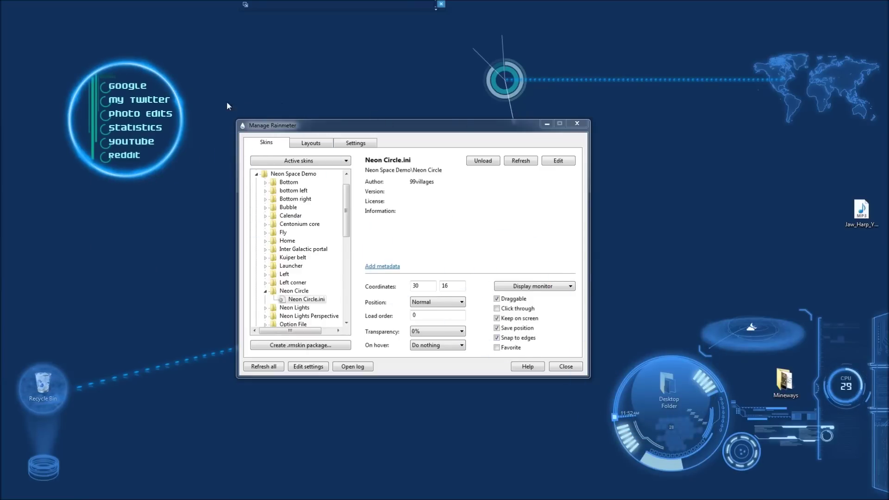
drag(170, 87, 174, 88)
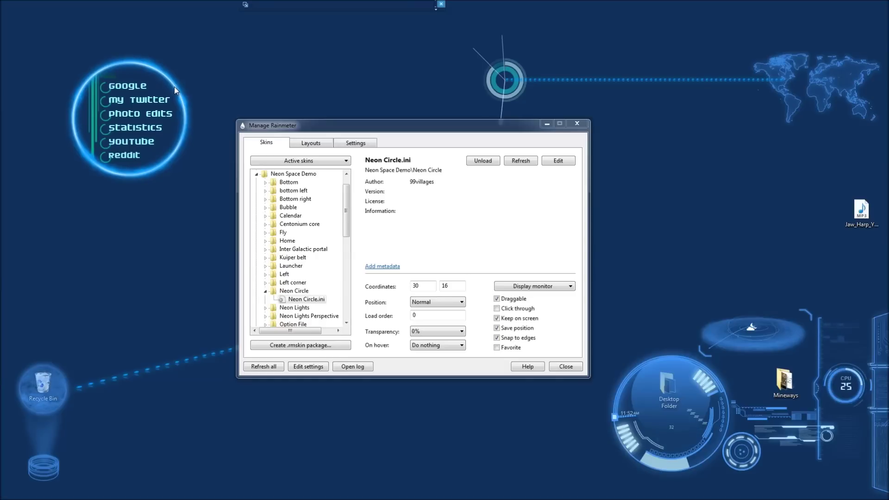
click(497, 299)
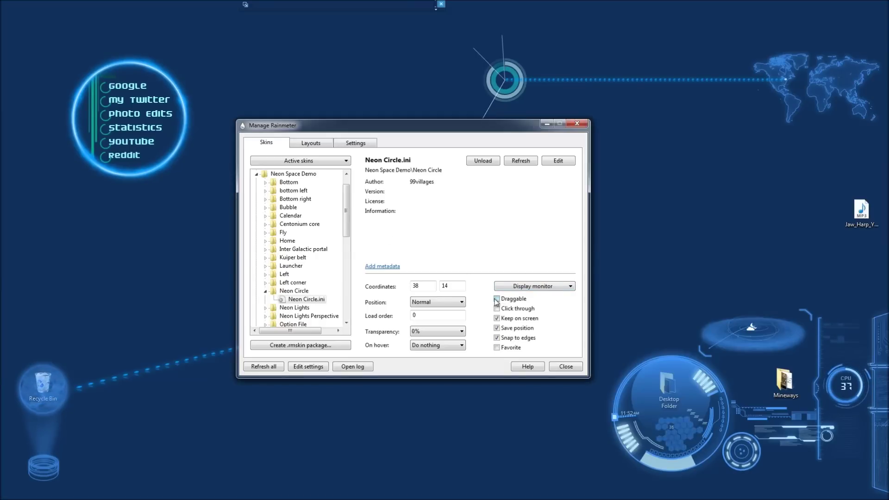
click(187, 117)
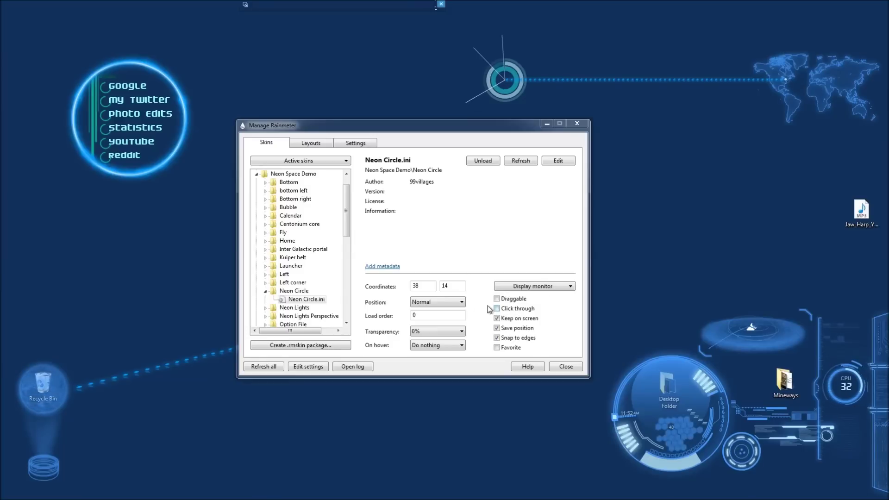
right_click(64, 390)
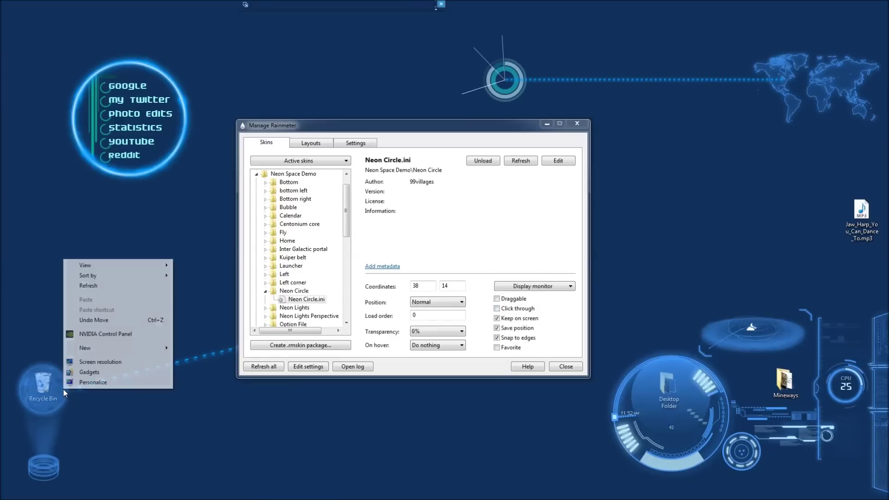